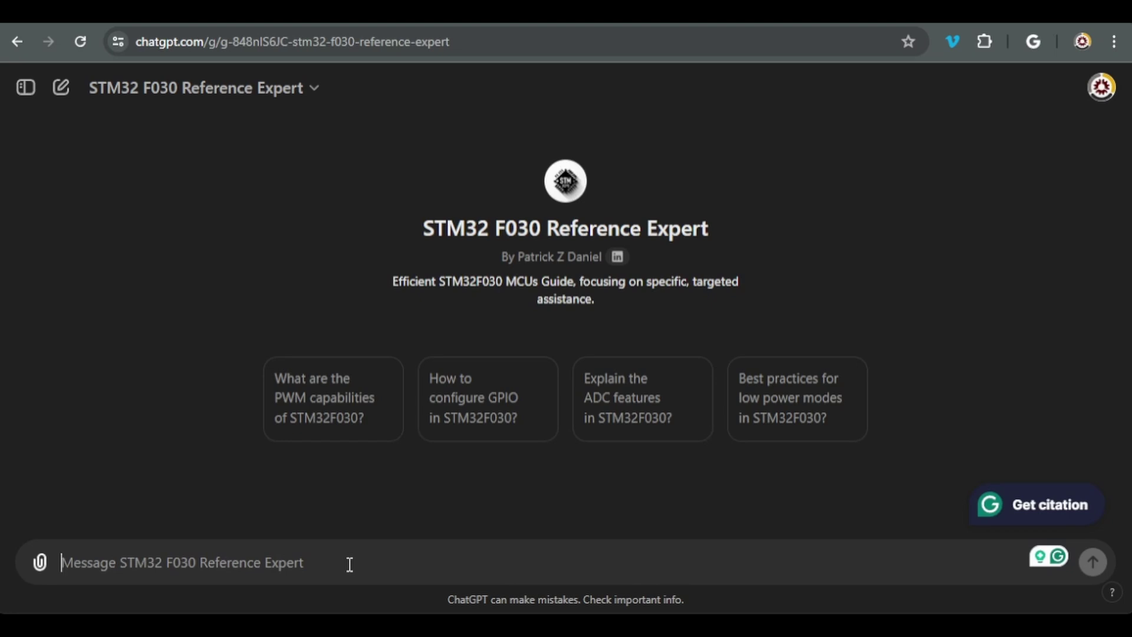
Draft a prompt for toggling an LED with a momentary push button on appropriate pins
type("I would like to create a circuit and a program that toggles an LED using a push button.")
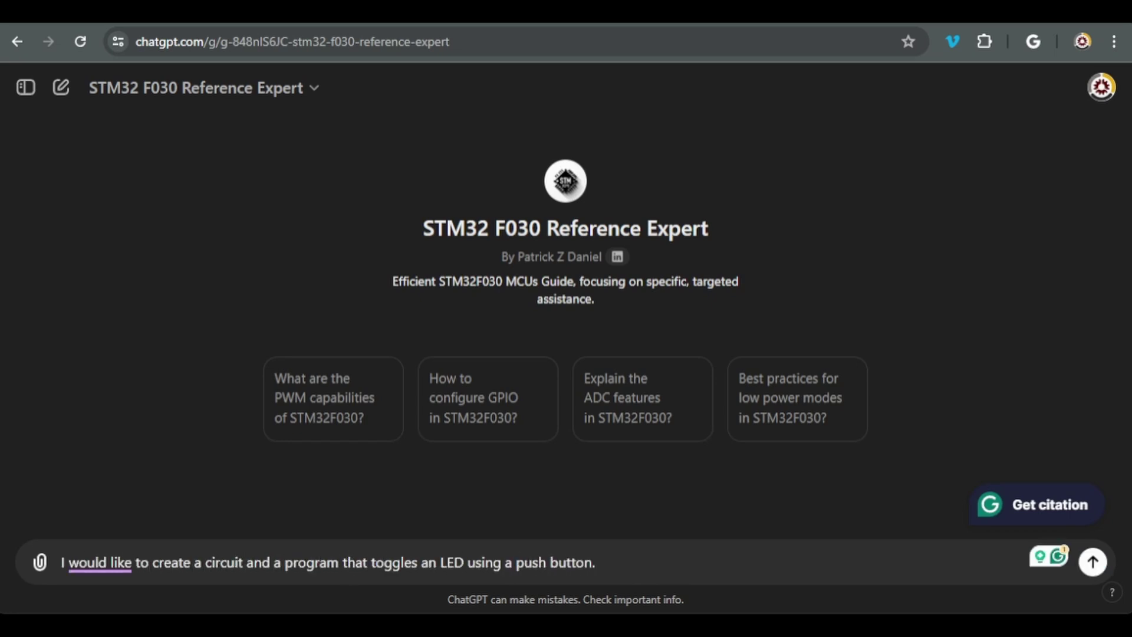
left_click_drag(538, 562, 556, 562)
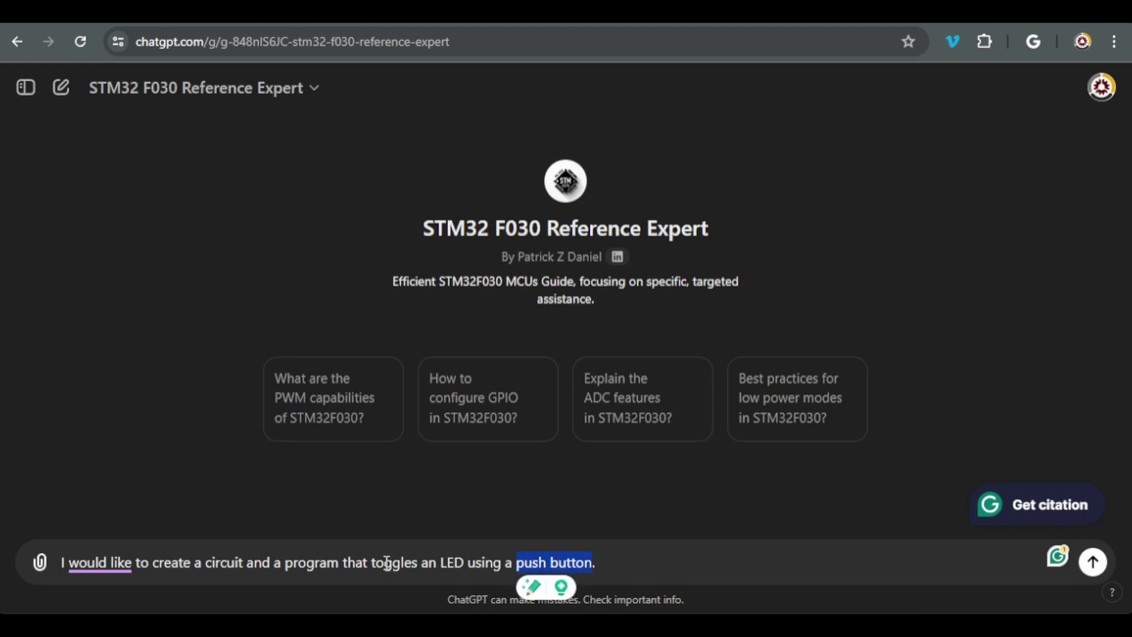
left_click_drag(371, 563, 464, 563)
left_click(626, 562)
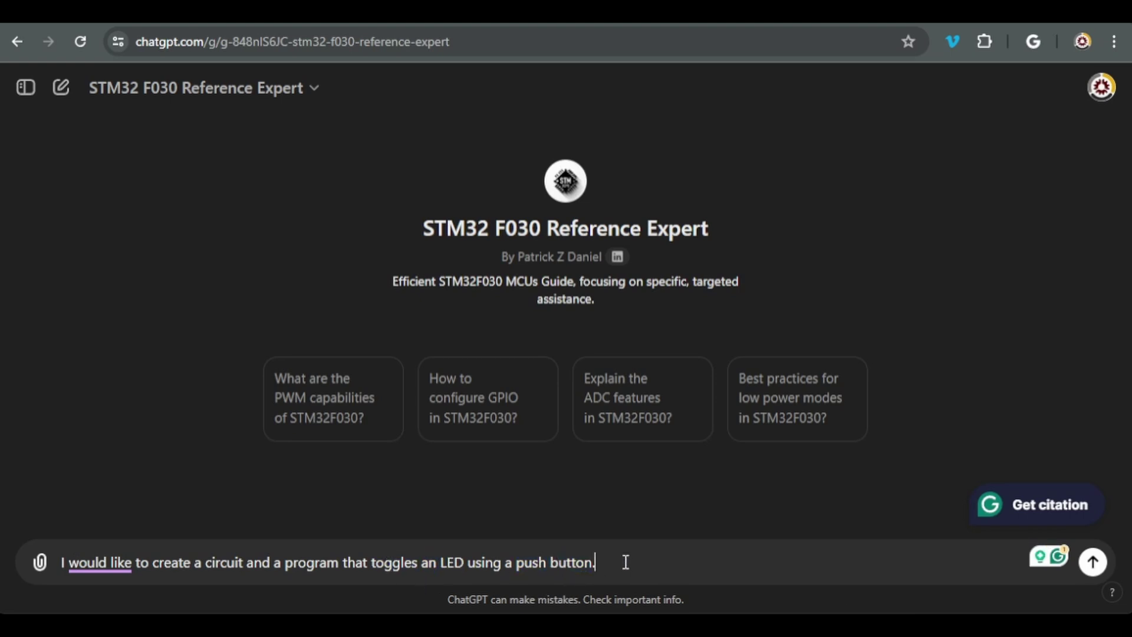
type("The push ")
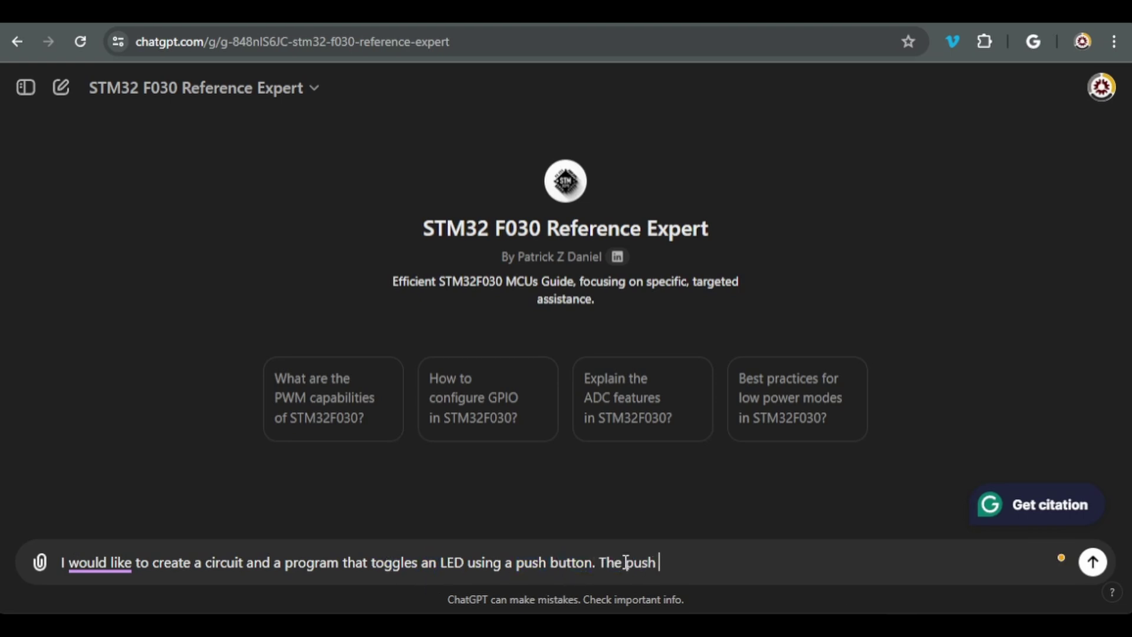
type("button is a simple momentary switch.")
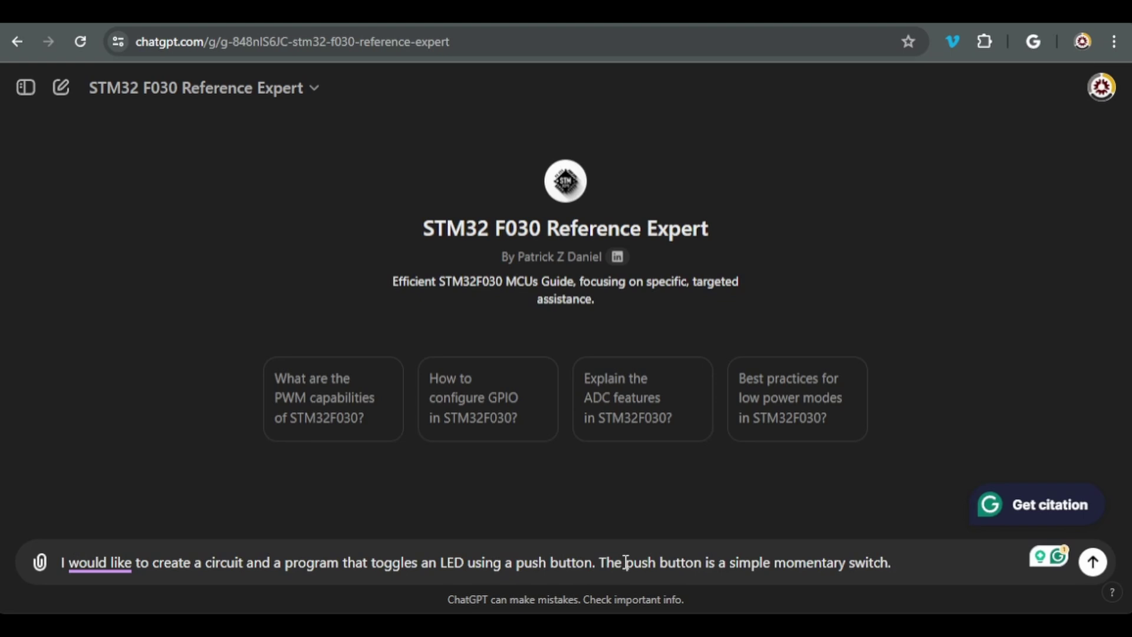
type("Please use an appropriate pin for each of th")
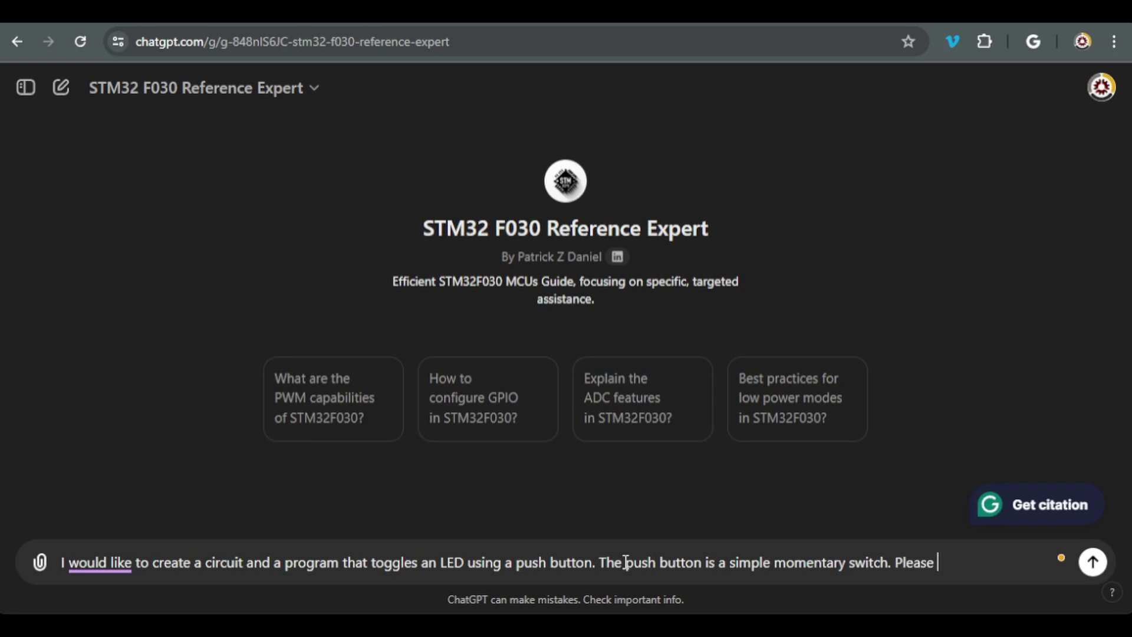
key("BackSpace")
key("BackSpace")
key("BackSpace")
key("BackSpace")
key("BackSpace")
key("BackSpace")
key("BackSpace")
key("BackSpace")
key("BackSpace")
key("BackSpace")
type("the push button and LED.")
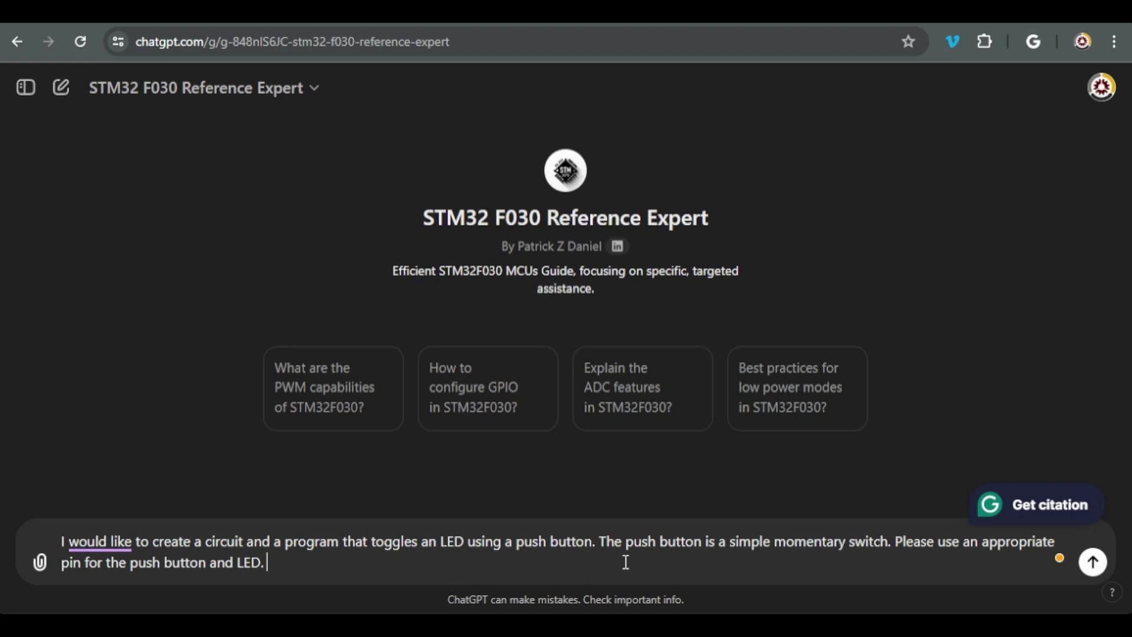
Add a request to describe the circuit wiring and any needed components first, then send
type("I would like you to describe the circuit first")
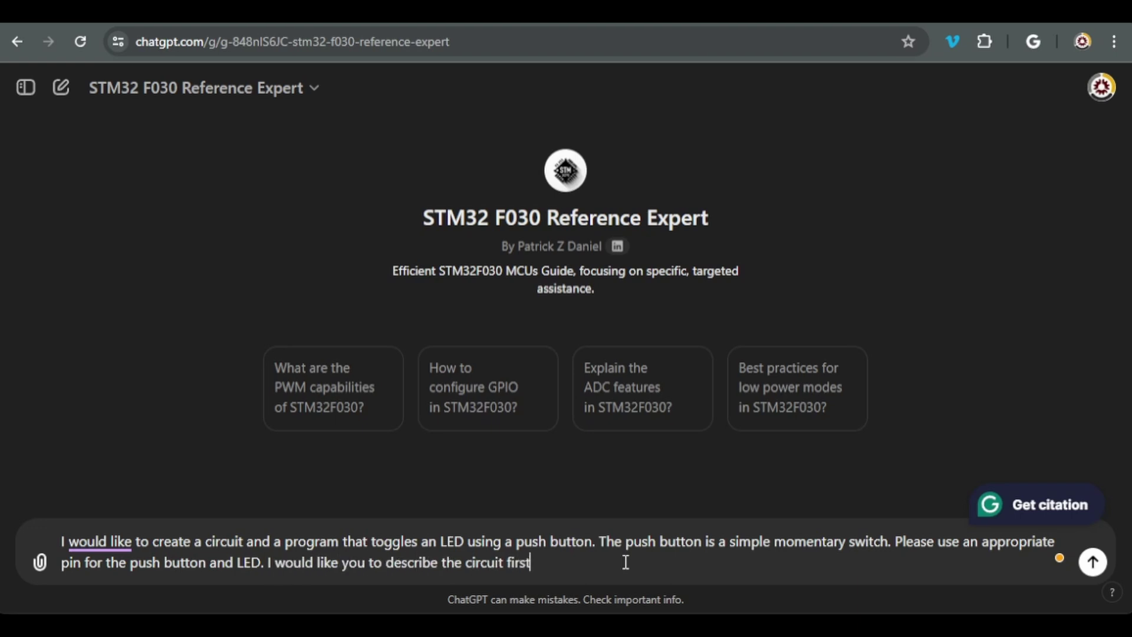
key("ctrl+BackSpace")
key("ctrl+BackSpace")
type("circuit, where I need to wire the push button and LED, and any other components that I will need.")
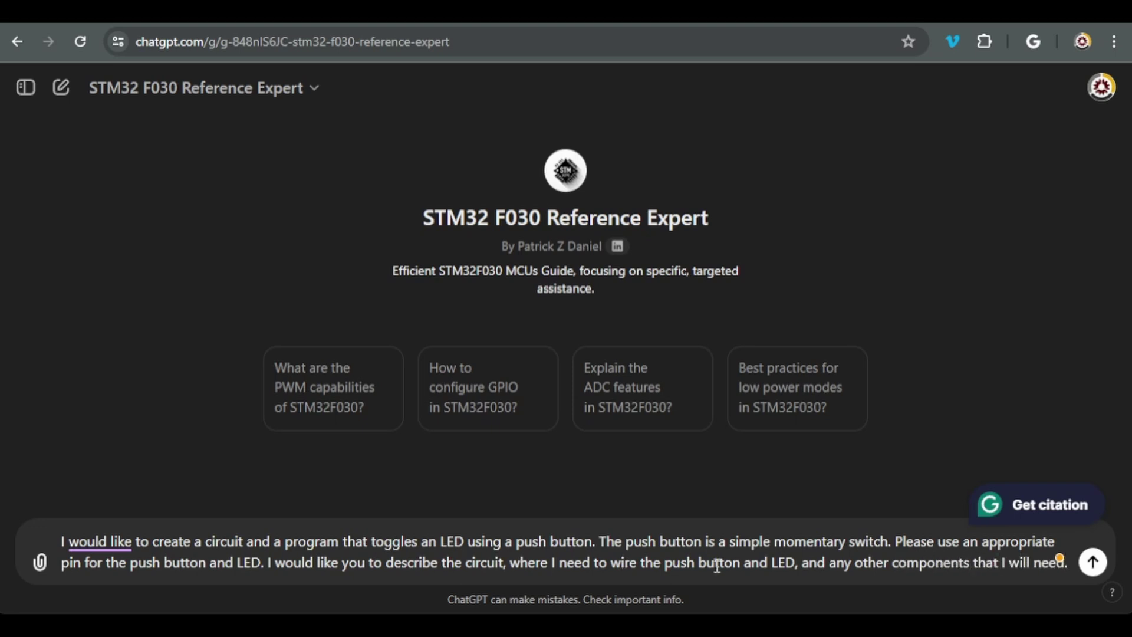
left_click_drag(413, 562, 483, 562)
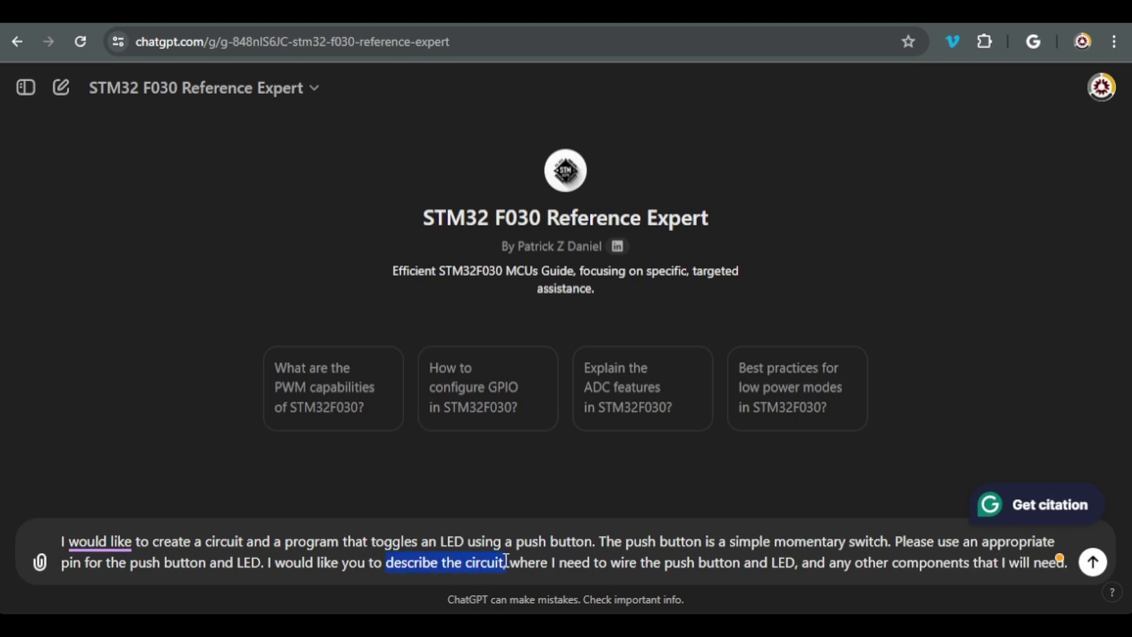
left_click(1093, 562)
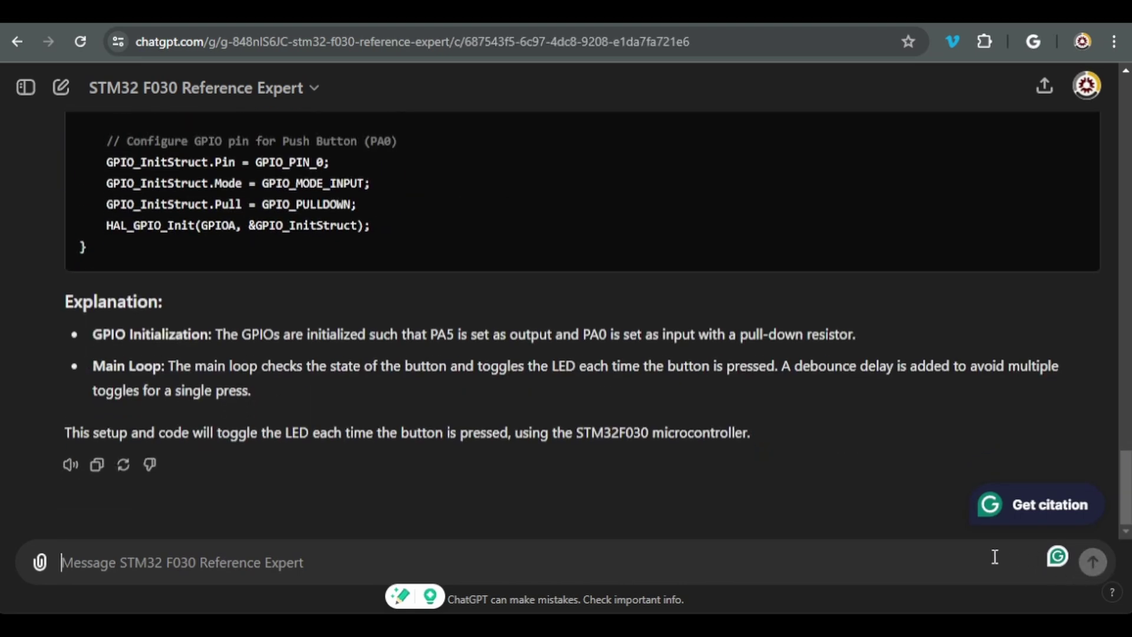
scroll(601, 451, "up", 2)
scroll(601, 451, "up", 10)
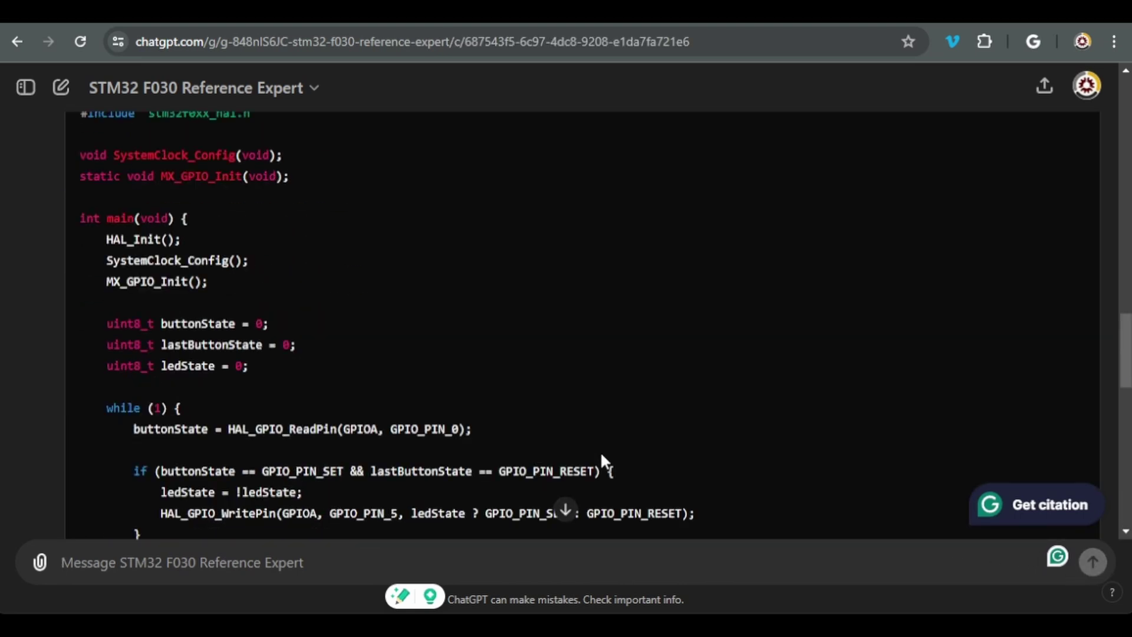
scroll(601, 451, "down", 1)
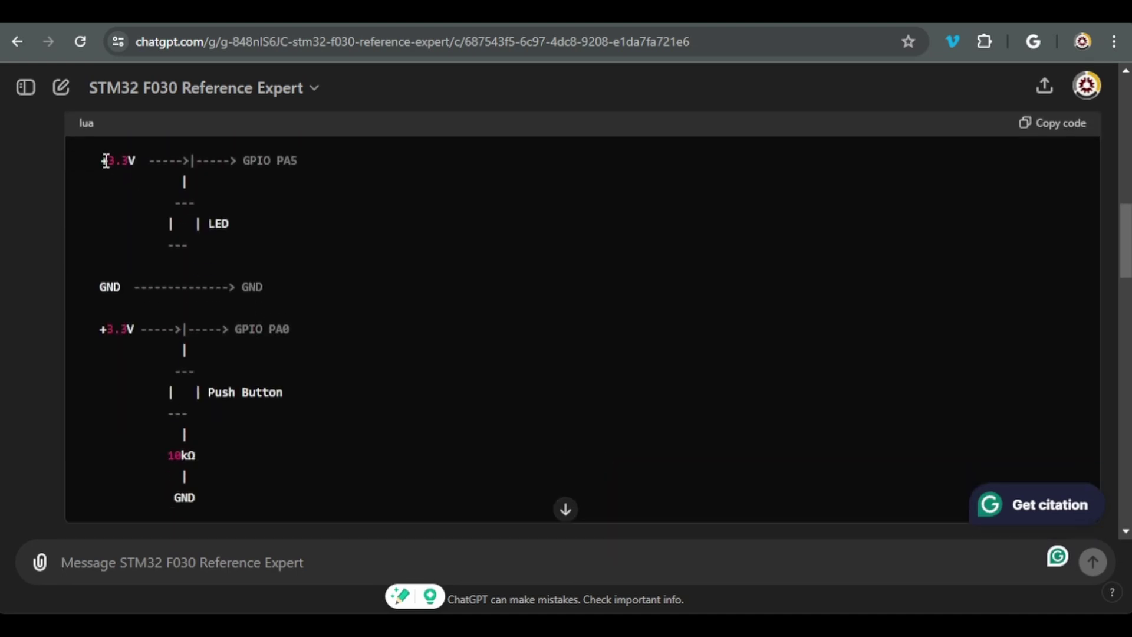
left_click_drag(101, 158, 351, 492)
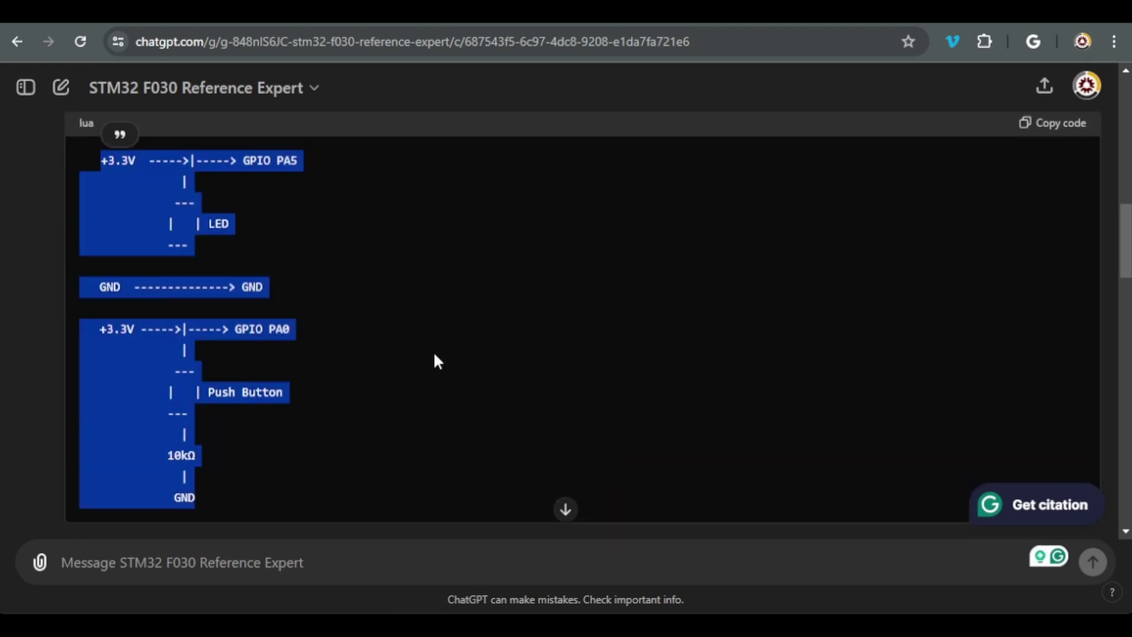
scroll(435, 355, "up", 10)
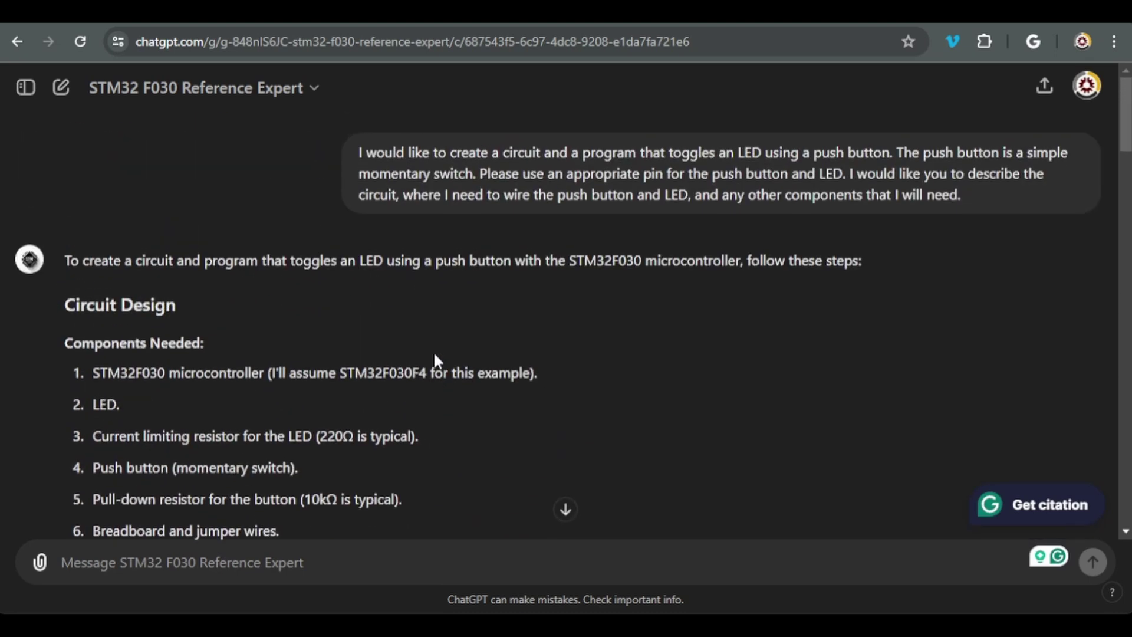
scroll(434, 355, "down", 3)
left_click_drag(413, 198, 428, 197)
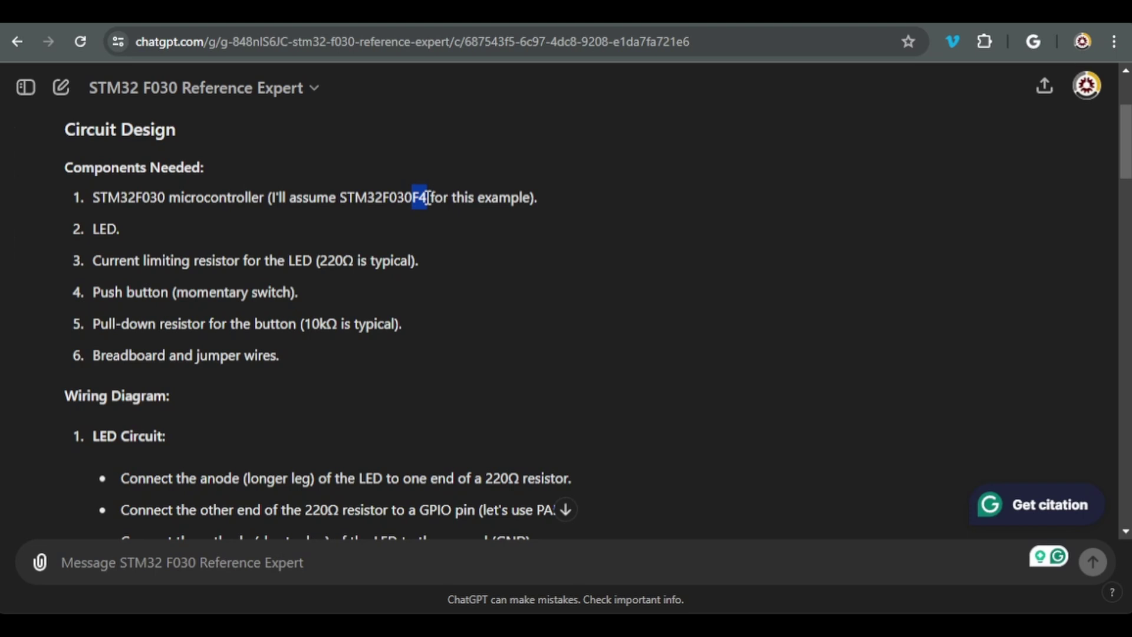
left_click(393, 197)
double_click(106, 198)
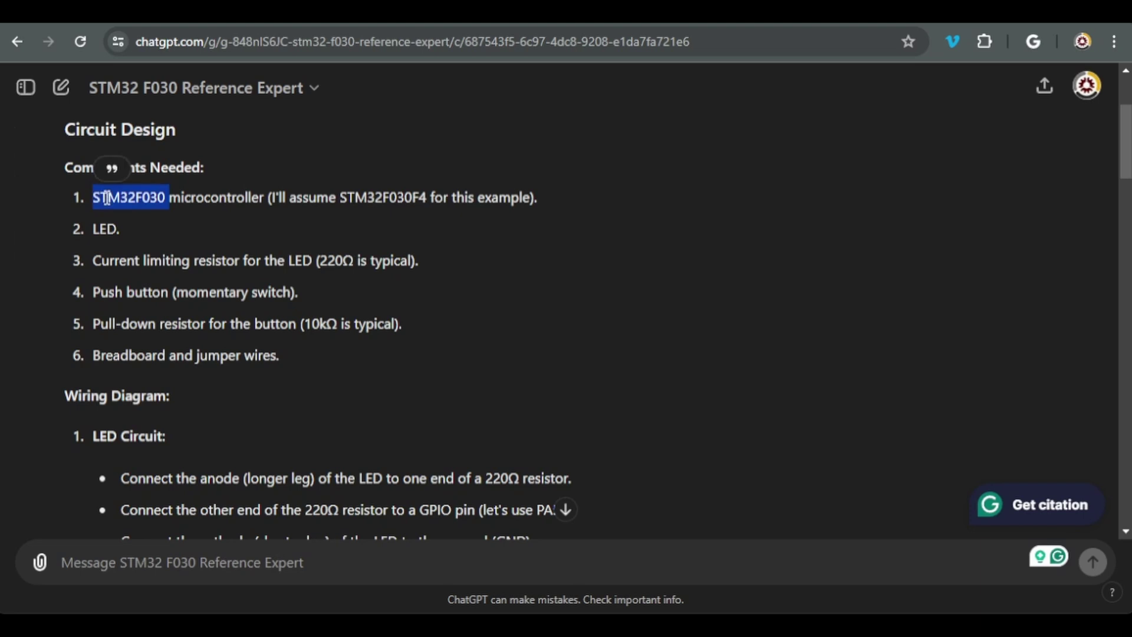
double_click(101, 229)
double_click(336, 261)
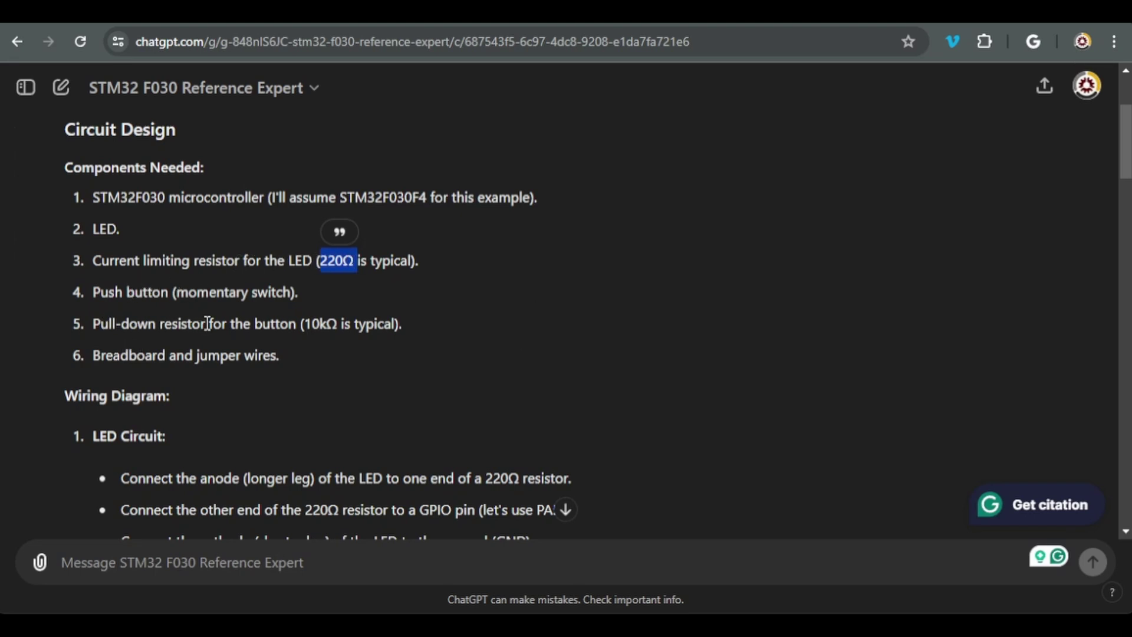
double_click(320, 326)
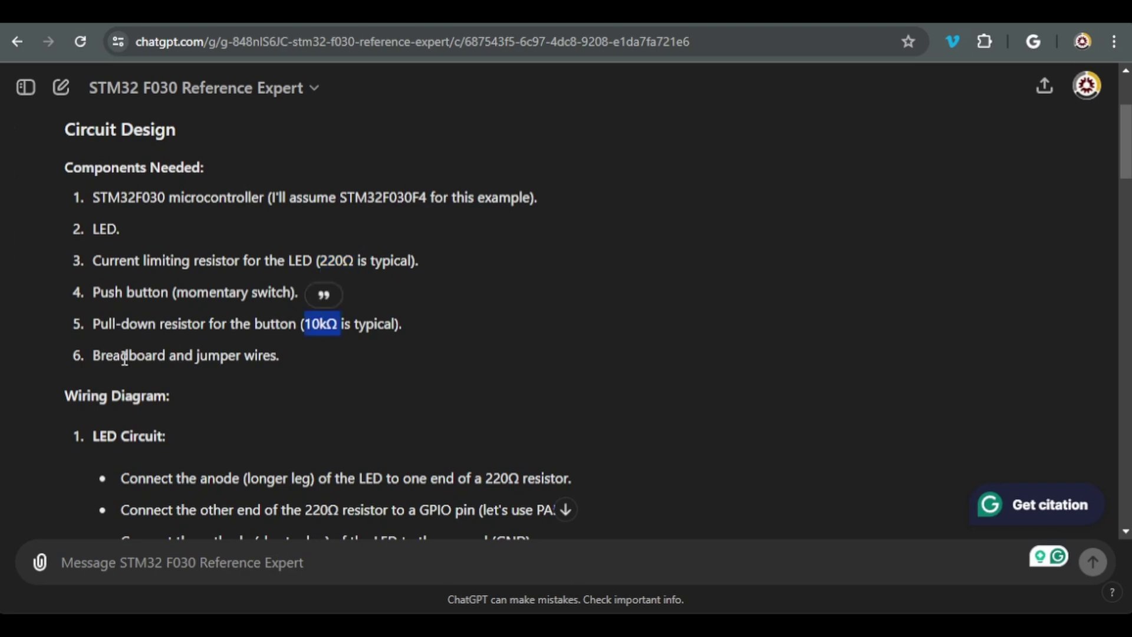
left_click_drag(123, 356, 270, 357)
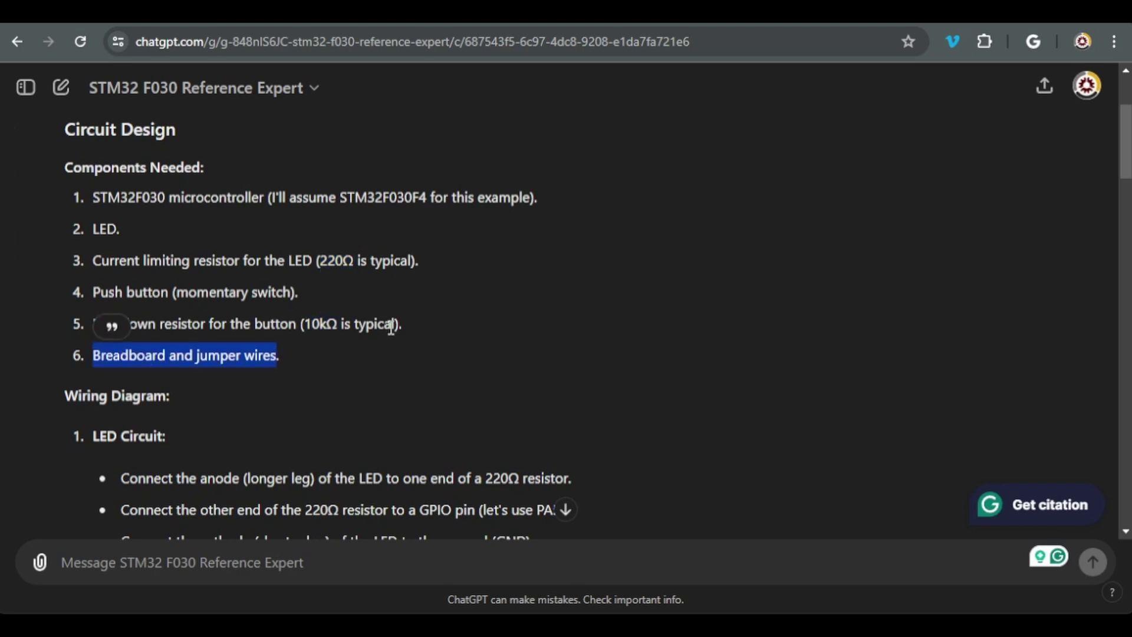
scroll(377, 301, "down", 3)
triple_click(194, 180)
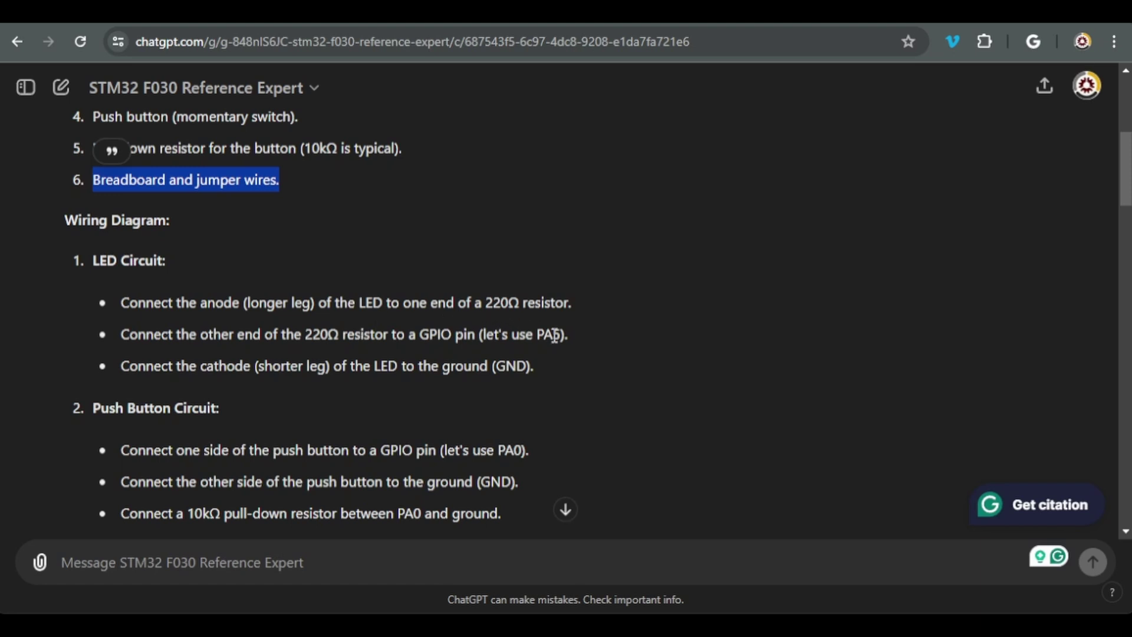
left_click_drag(563, 335, 534, 335)
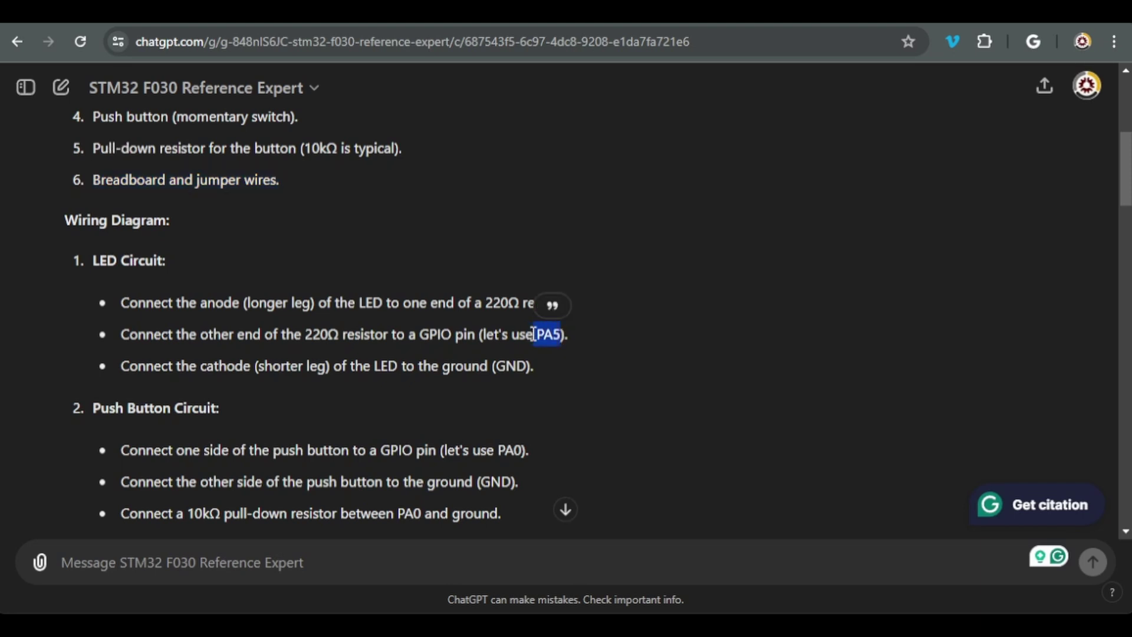
scroll(536, 337, "down", 3)
double_click(508, 274)
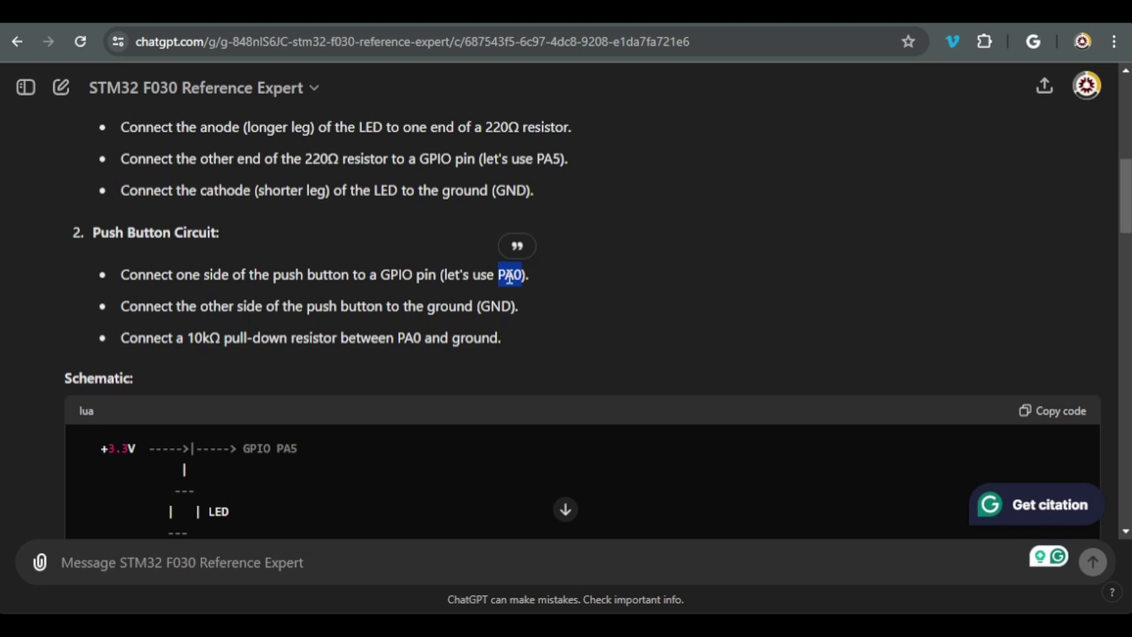
scroll(512, 276, "up", 3)
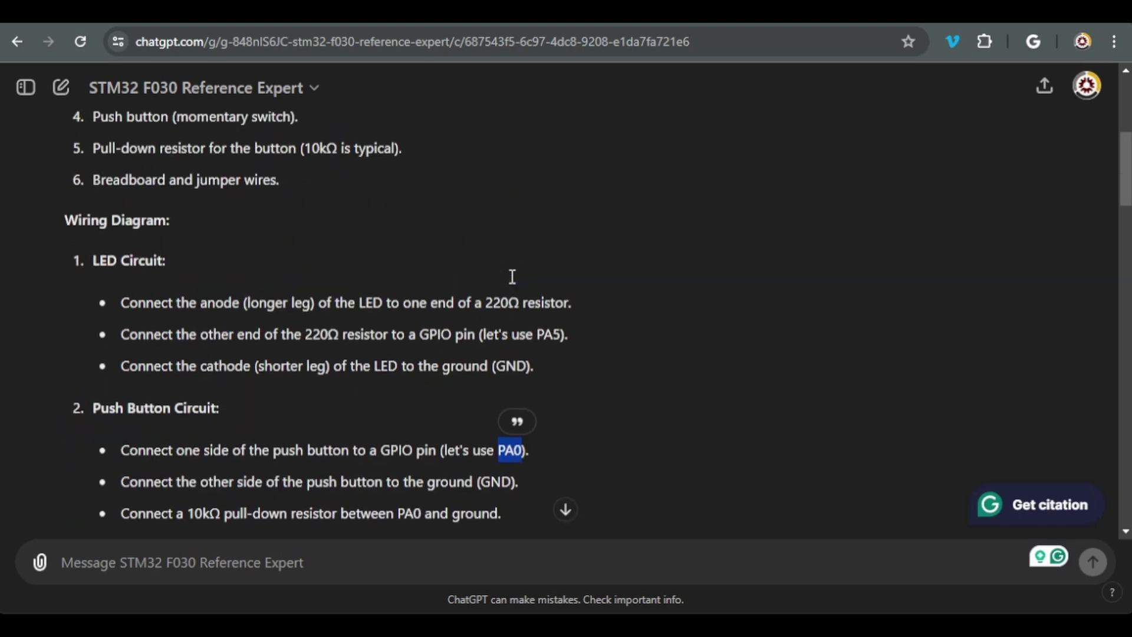
scroll(413, 294, "down", 15)
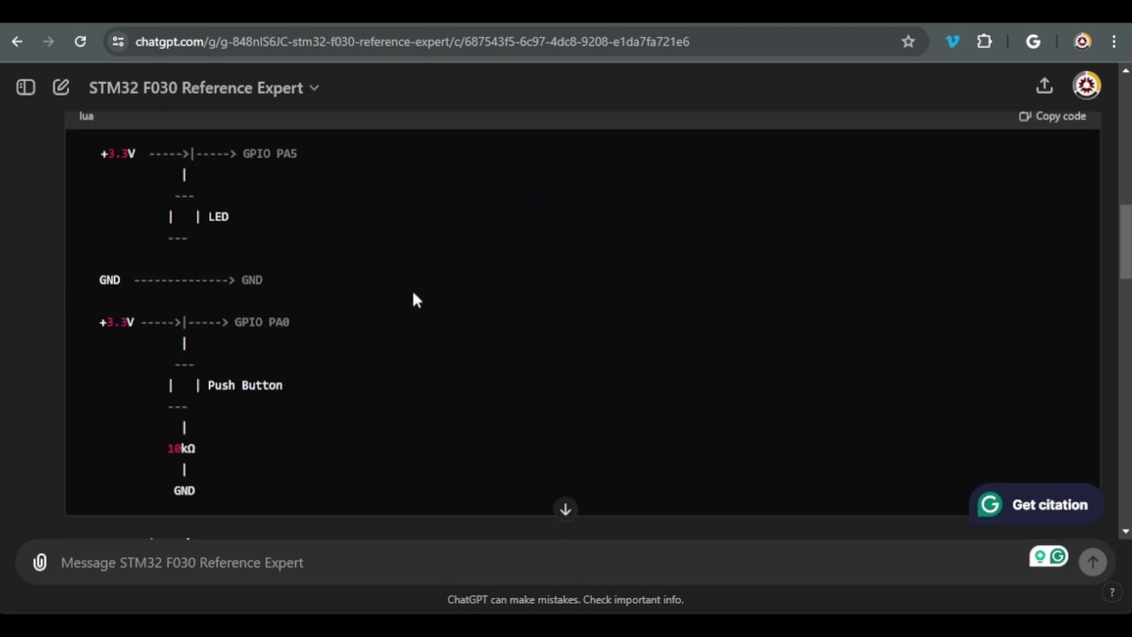
scroll(415, 299, "down", 10)
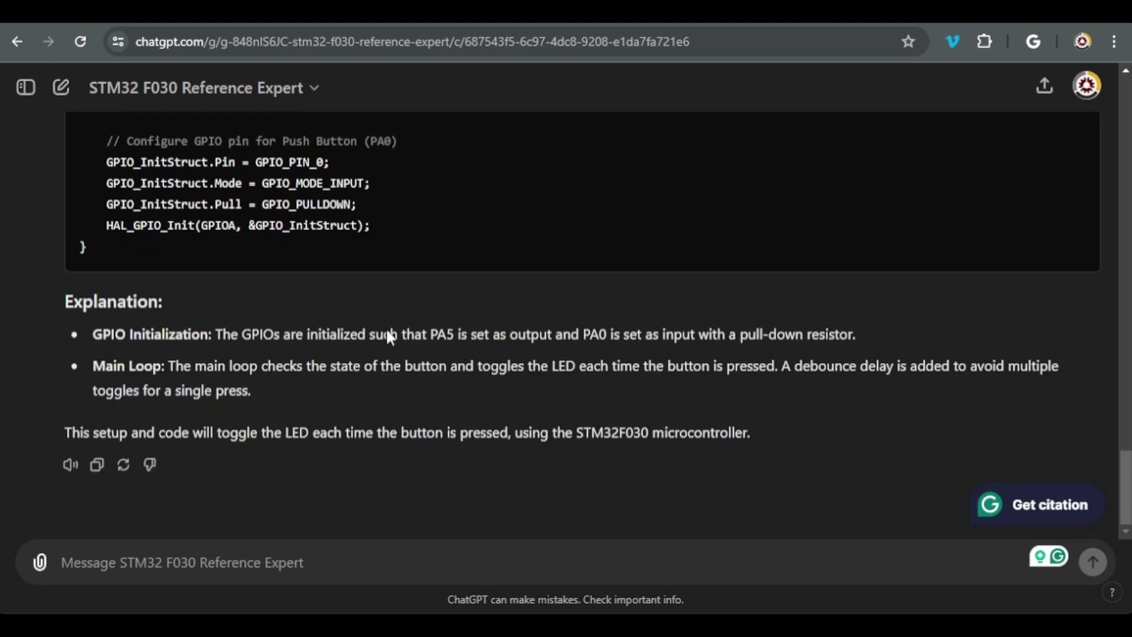
Ask ChatGPT what changes if the ADC is used later and request register-level code
left_click(170, 552)
type("What if I am going ")
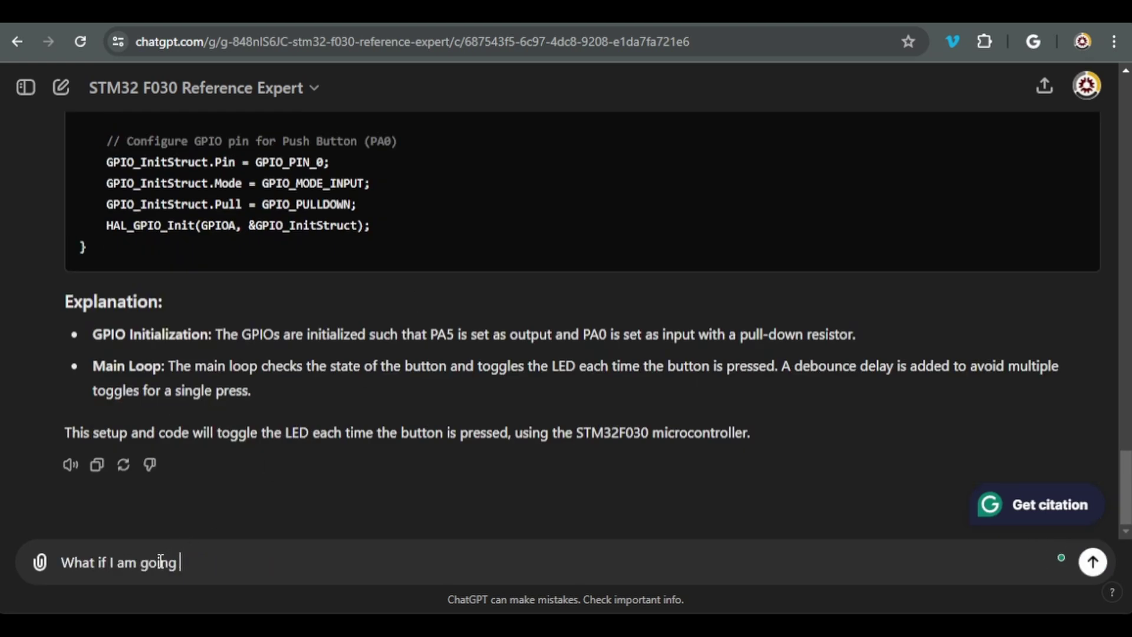
type("to use the ADC in the future? Also, please show code in a re")
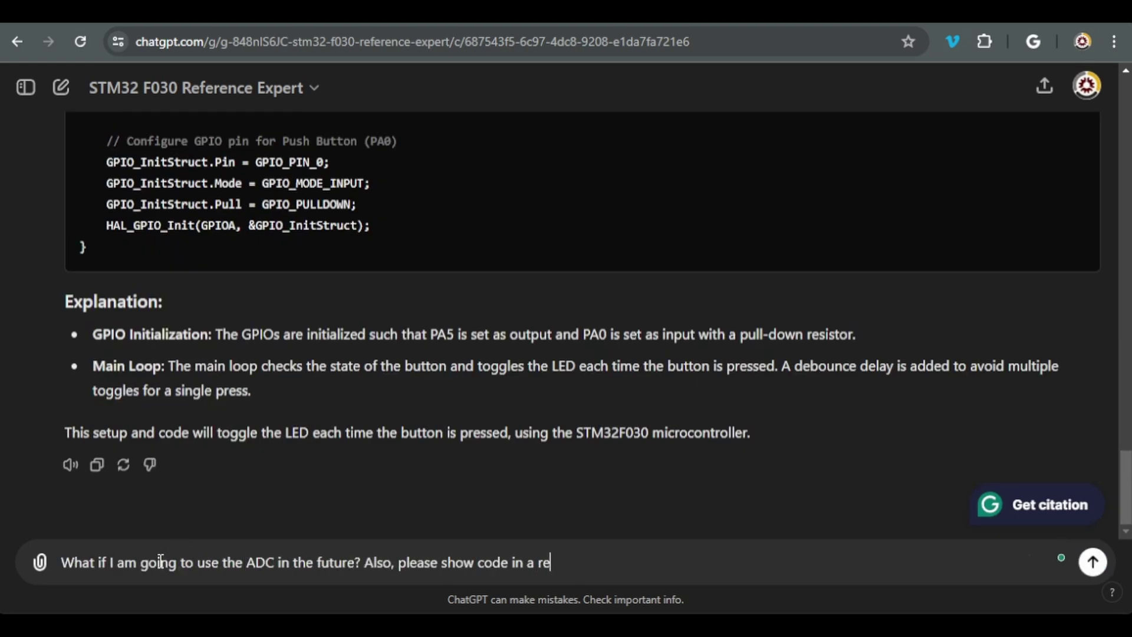
type("gister level format instead of the HAL format.")
key("Return")
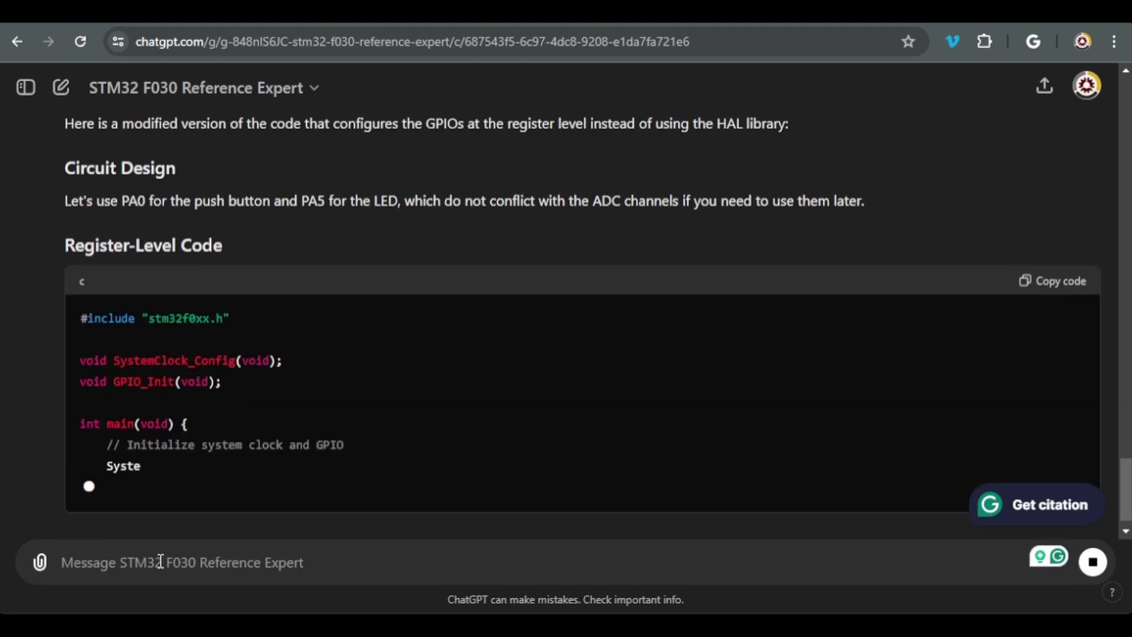
Review the reply, highlighting PA0 for the button, PA5 for the LED, and ADC
scroll(443, 365, "up", 15)
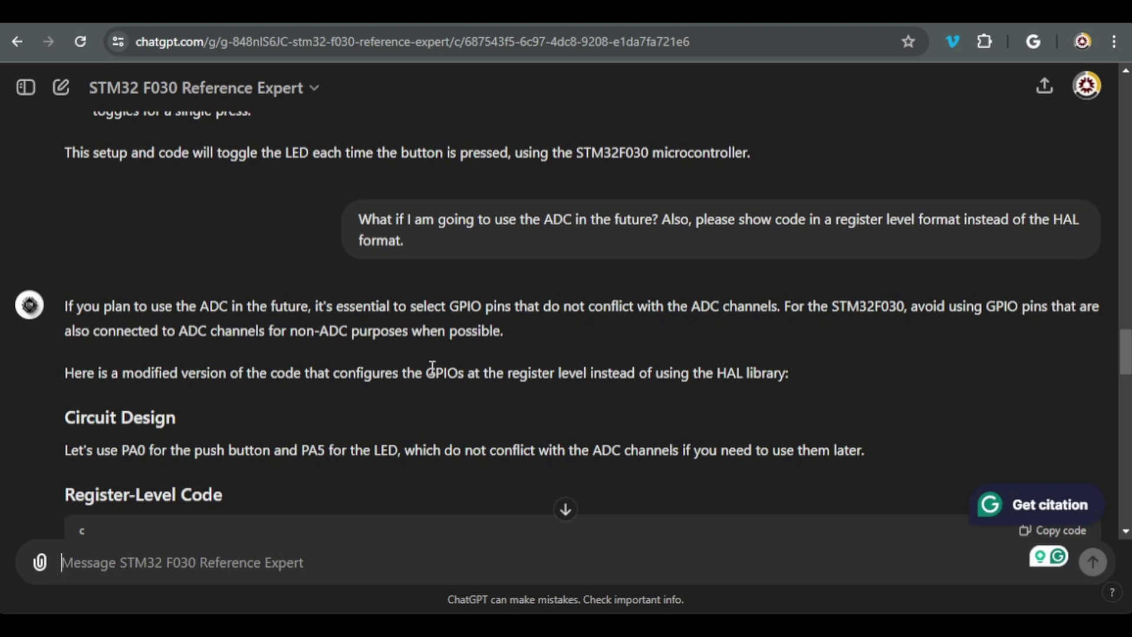
scroll(430, 369, "down", 3)
scroll(430, 365, "up", 1)
double_click(133, 364)
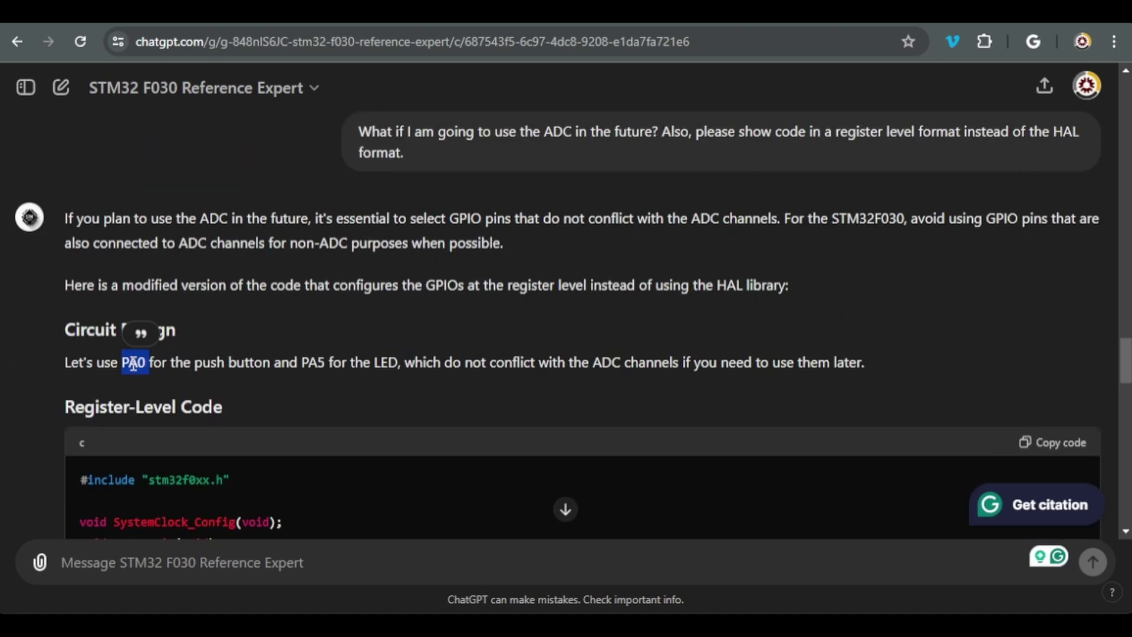
double_click(313, 362)
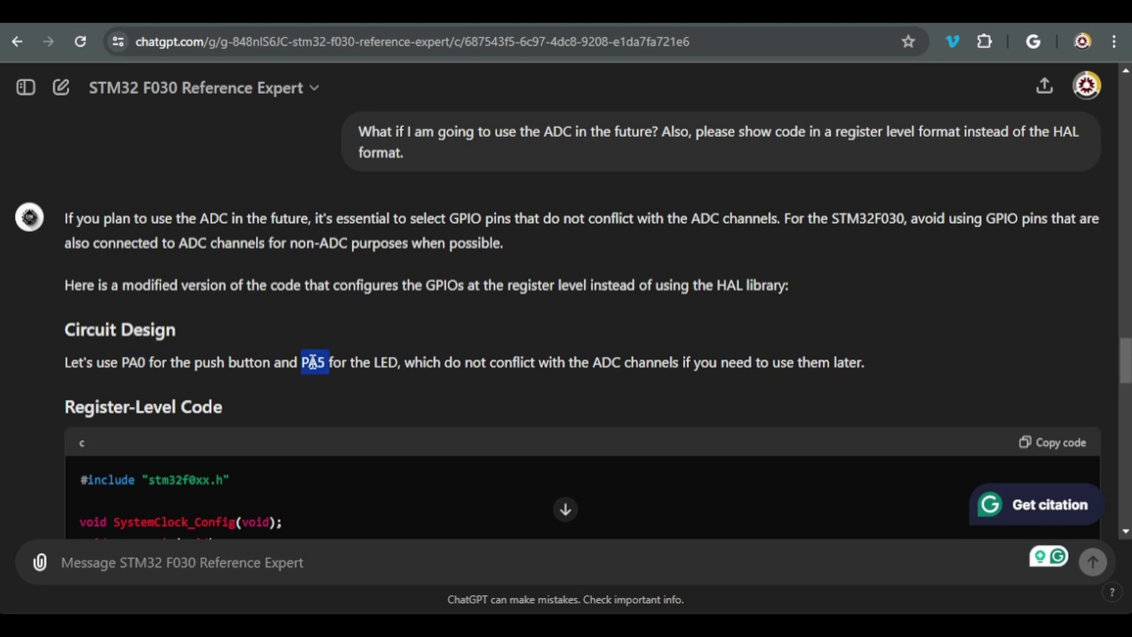
double_click(612, 362)
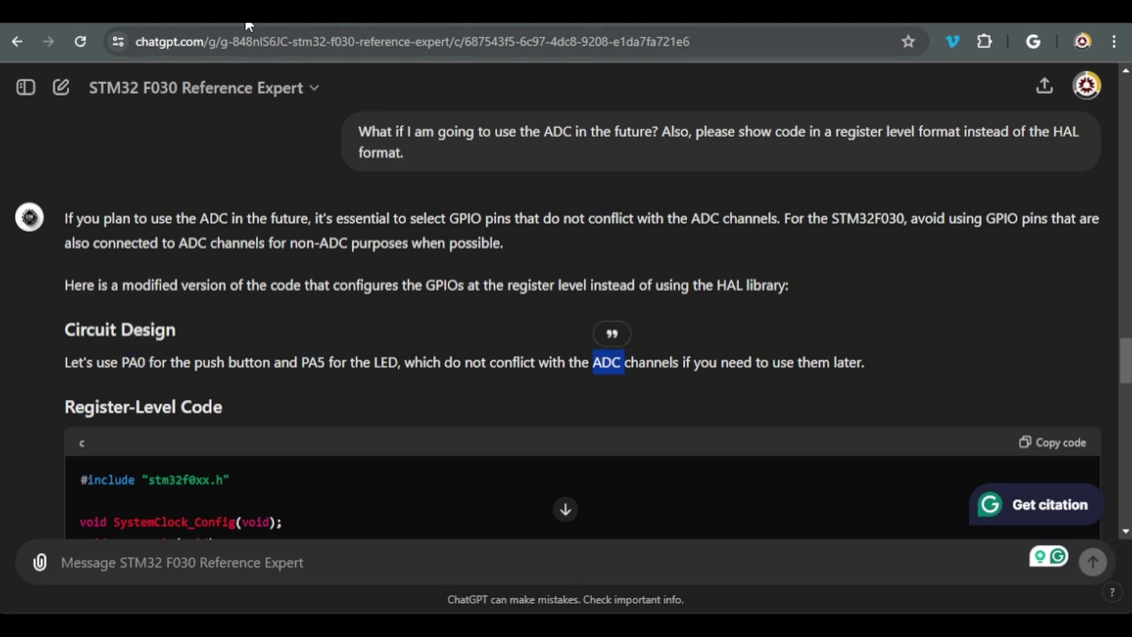
Check the NewbieHack STM32F030 pinout table, then return to the end of ChatGPT's answer
key("ctrl+t")
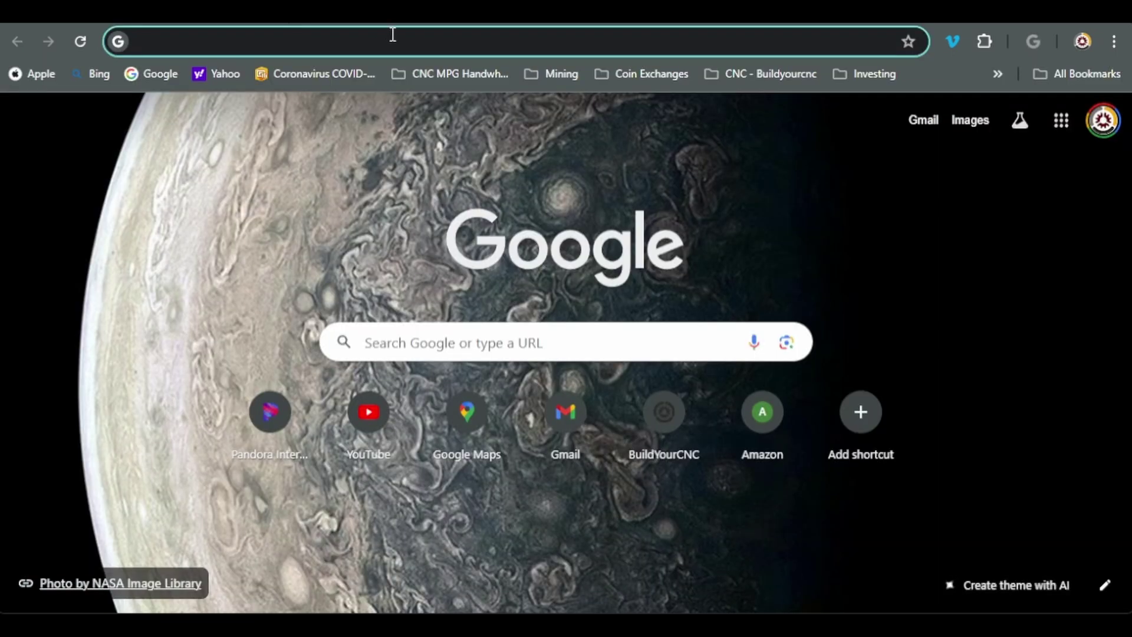
type("newbiehack.com/categories/newbiehack-ARM-tutorial")
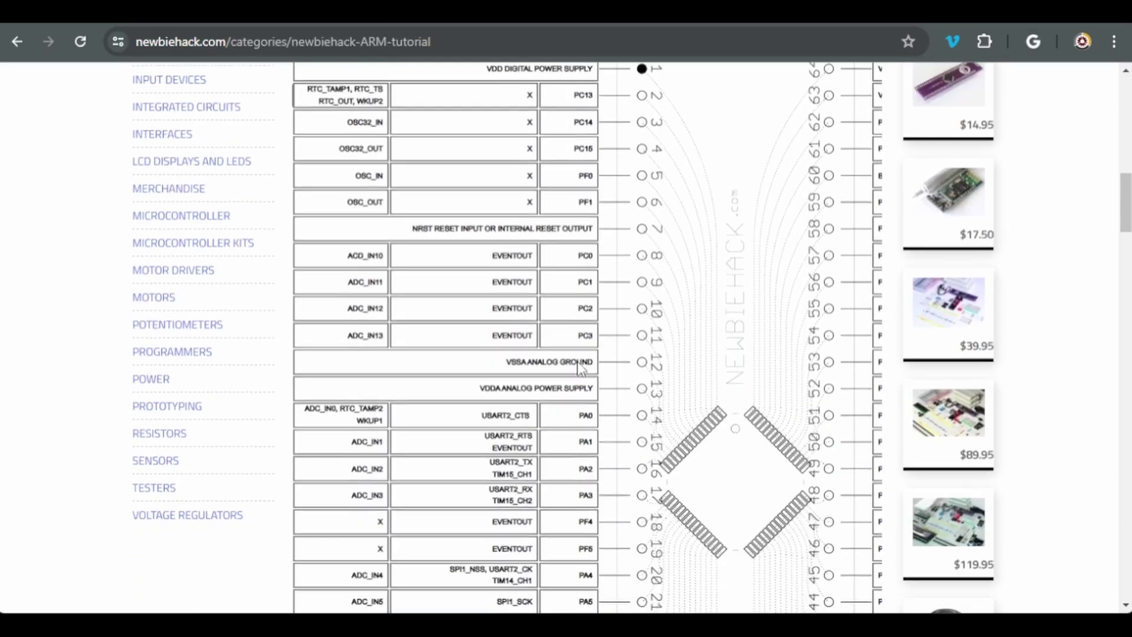
scroll(578, 367, "down", 6)
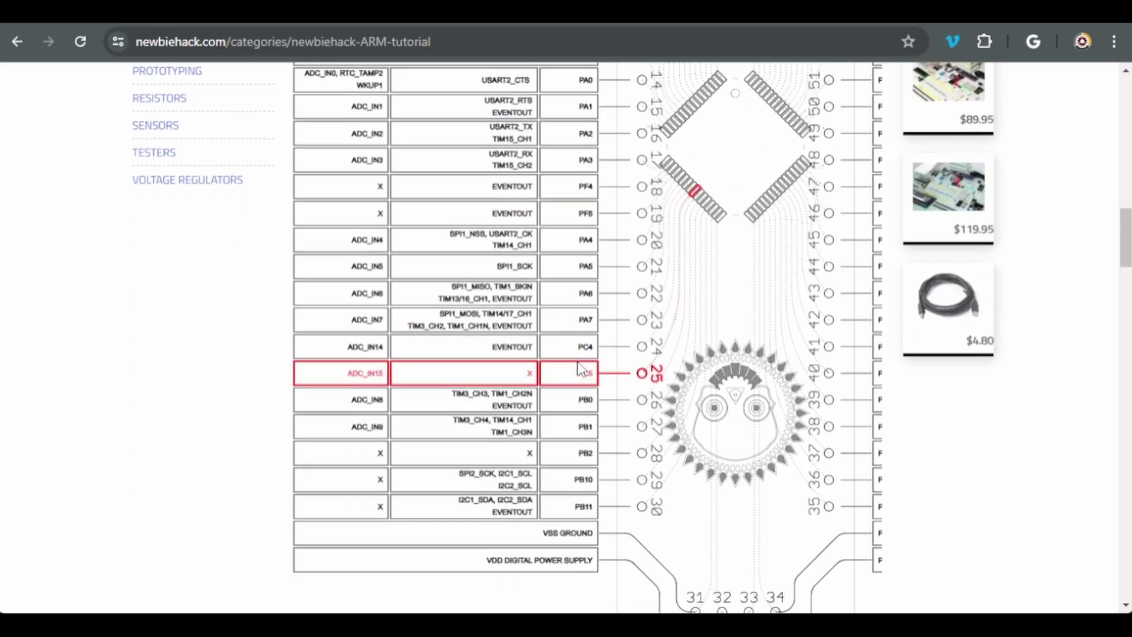
scroll(335, 348, "up", 5)
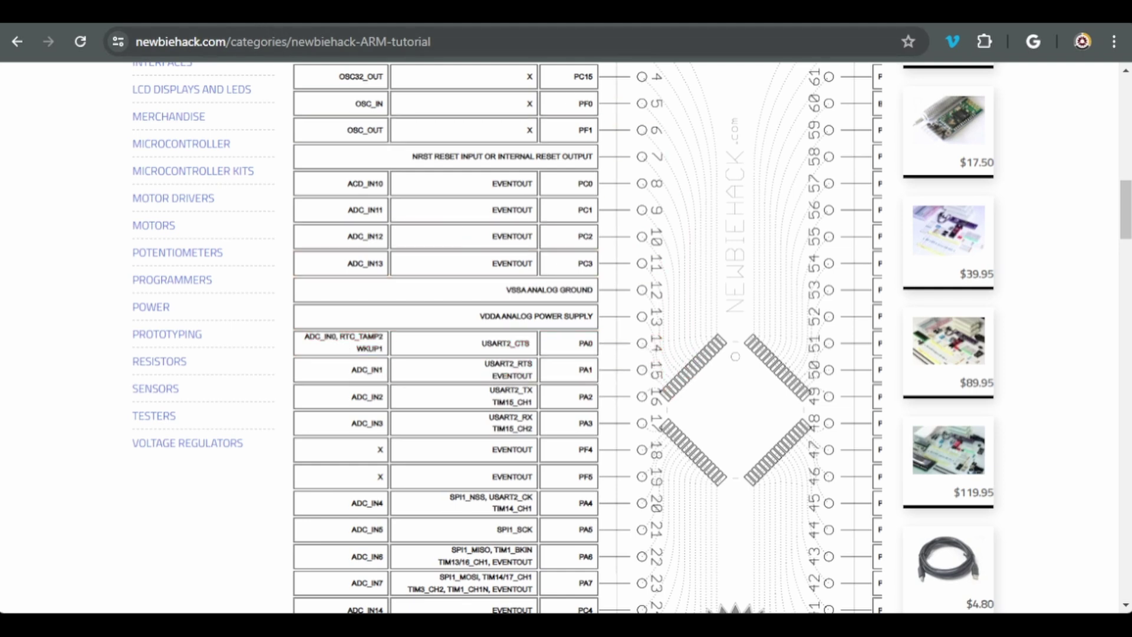
left_click(253, 22)
left_click(566, 509)
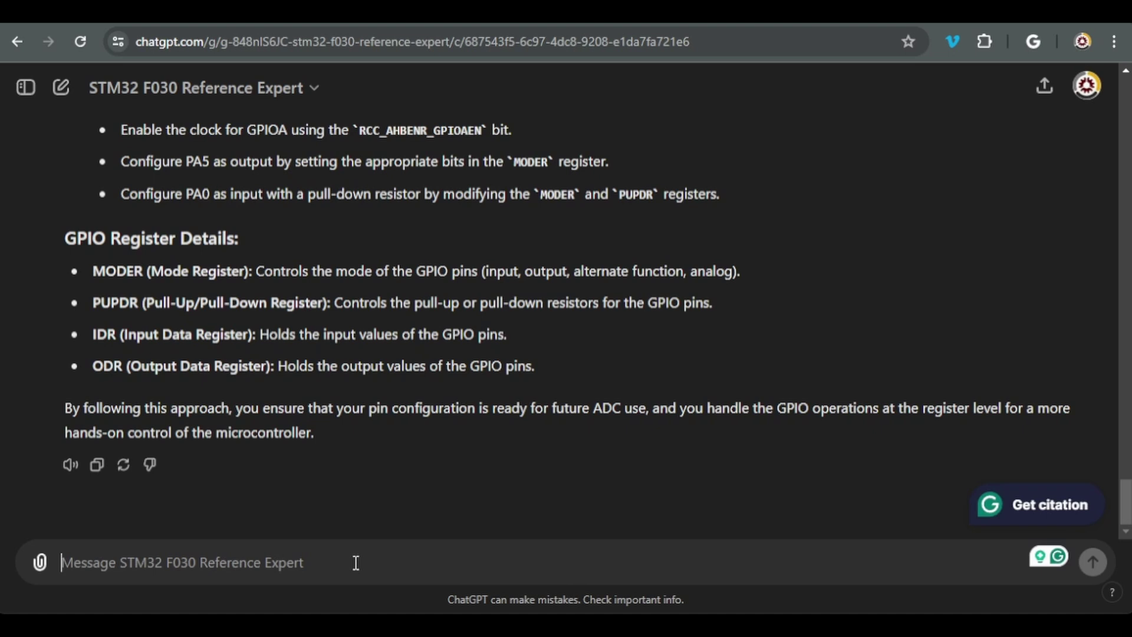
Tell ChatGPT 'The PA0-15 are ADC channels.' and review its PB0/PB1 reply
type("The PA0-15 are ADC channels.")
key("Return")
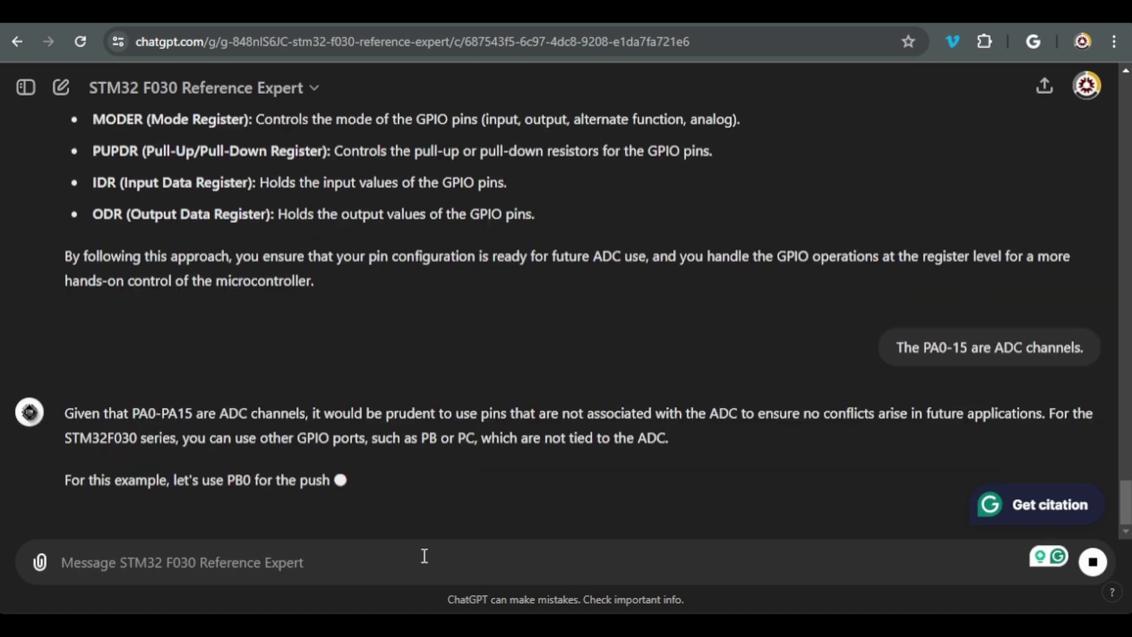
scroll(354, 354, "up", 1)
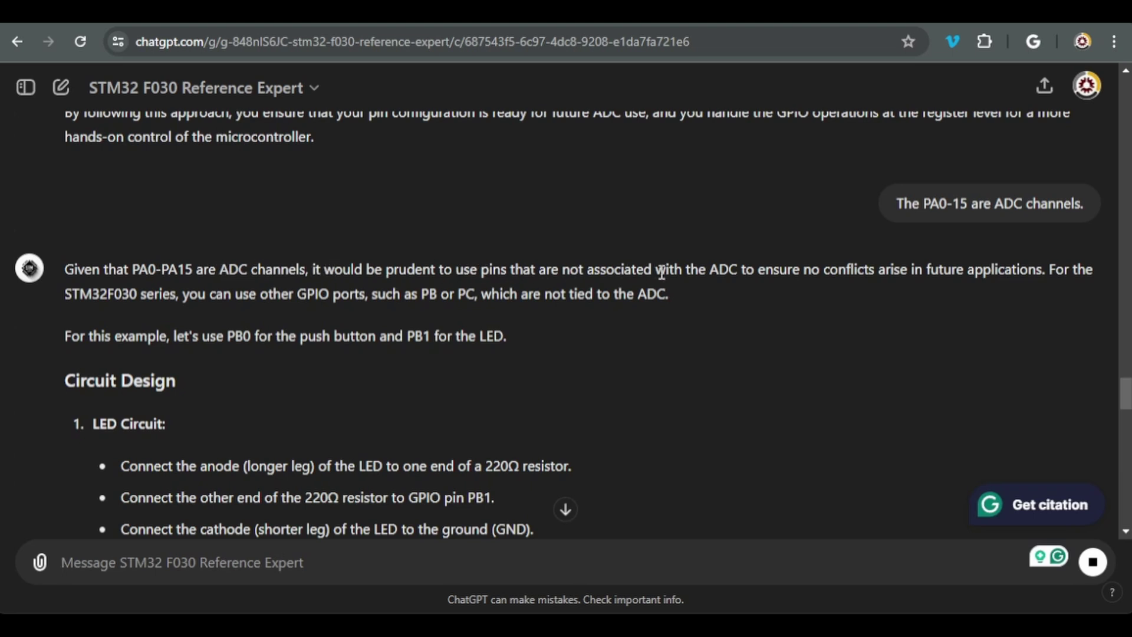
scroll(501, 299, "down", 2)
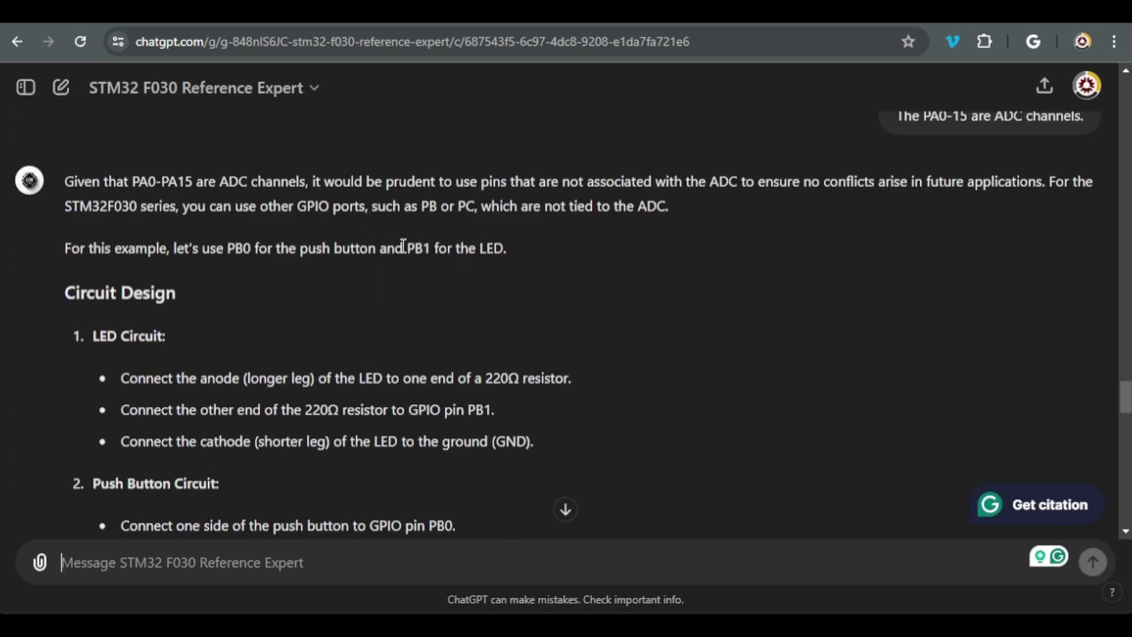
double_click(418, 249)
double_click(239, 248)
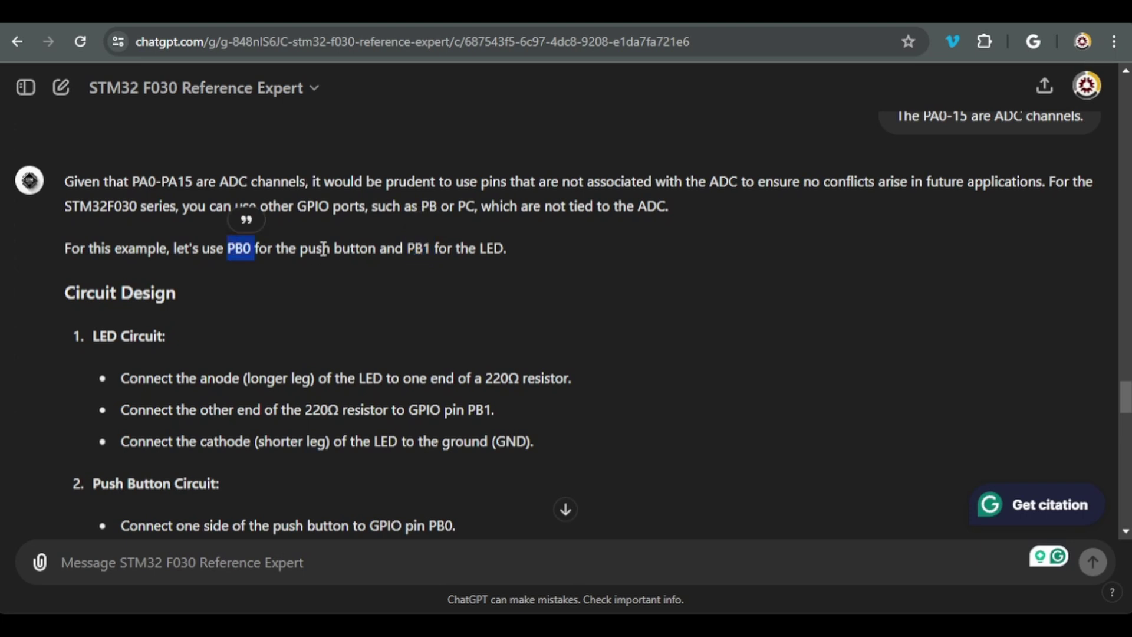
scroll(379, 361, "down", 3)
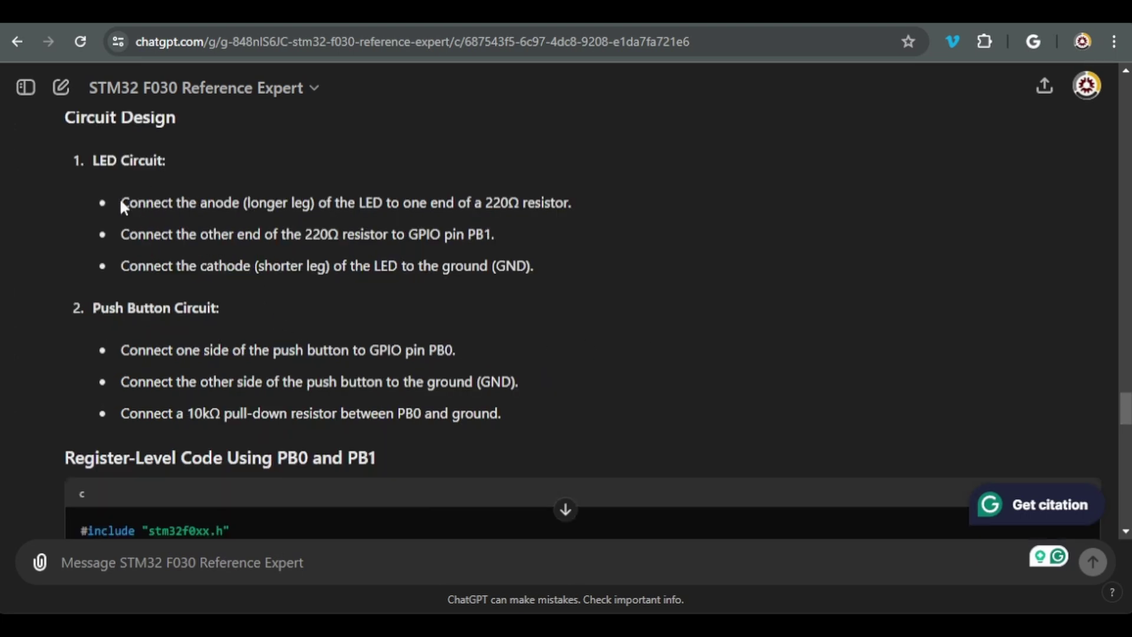
left_click_drag(119, 199, 512, 283)
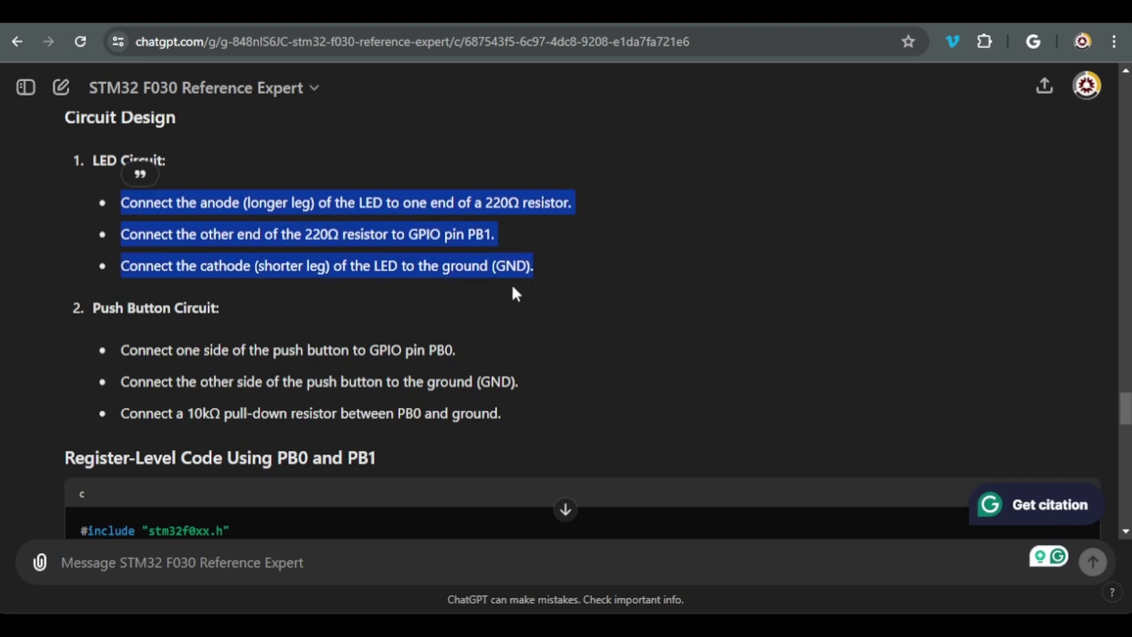
left_click_drag(120, 351, 501, 414)
scroll(706, 300, "down", 3)
scroll(706, 300, "down", 2)
scroll(706, 300, "up", 6)
left_click(131, 156)
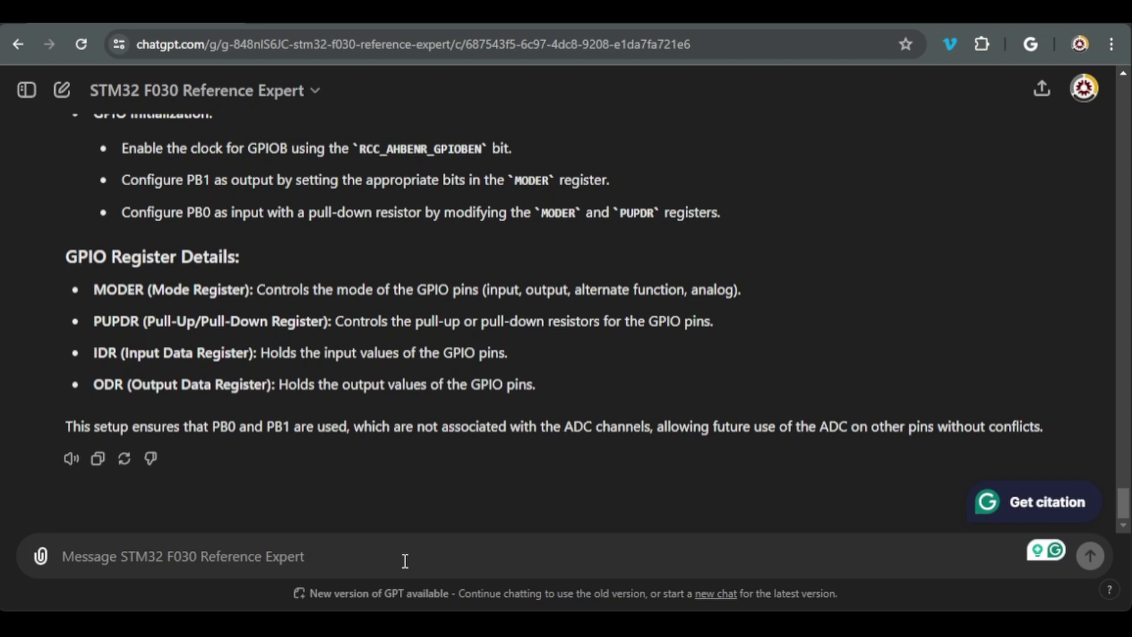
Ask whether both push-button leads connected to GND is correct, then check the PB0 wiring
type("In the circuit, both leads of the puc")
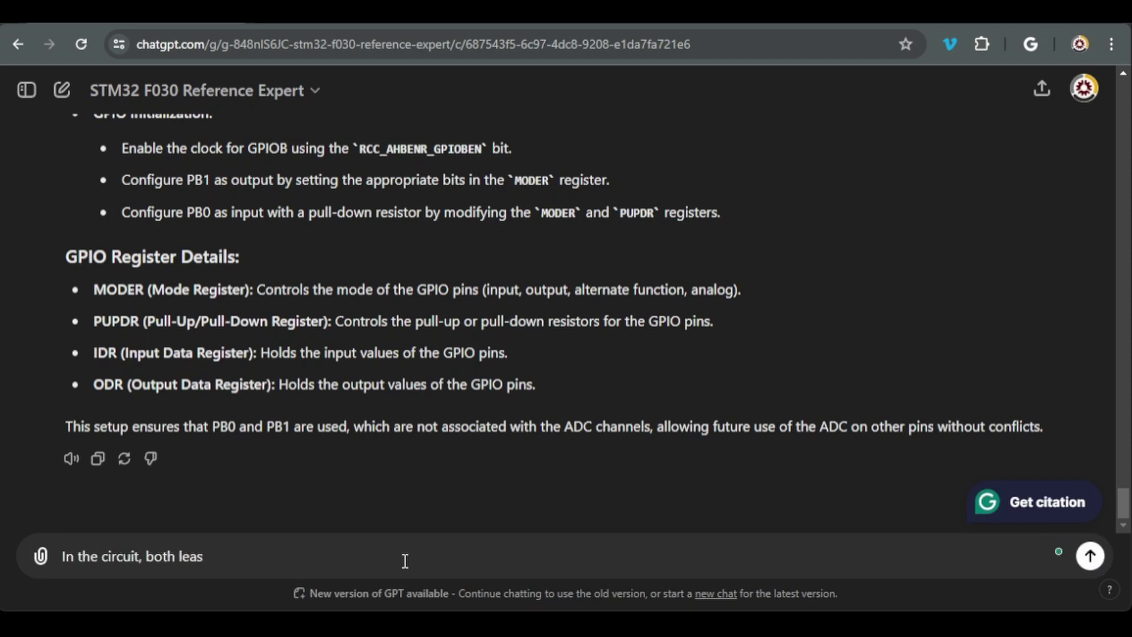
type("h button are connected to GND. Is this correct?")
key("Return")
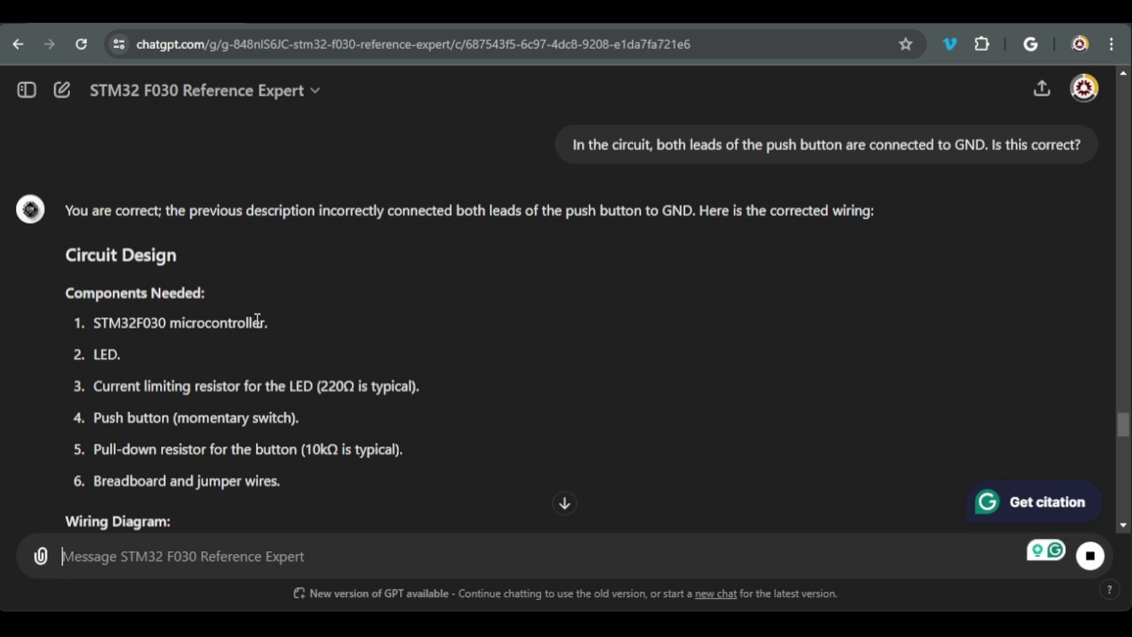
scroll(256, 324, "down", 8)
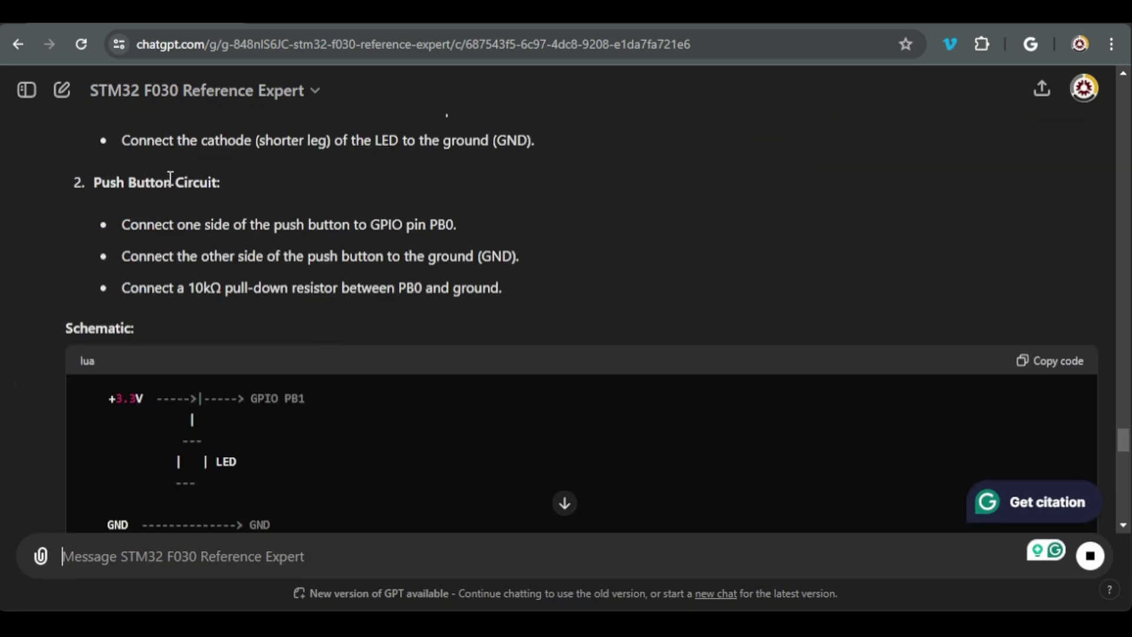
double_click(438, 224)
Ask whether one push-button lead should go to 3.3V, then read the corrected wiring
left_click(189, 551)
type("Shouldn't one of the leads of the push button be ")
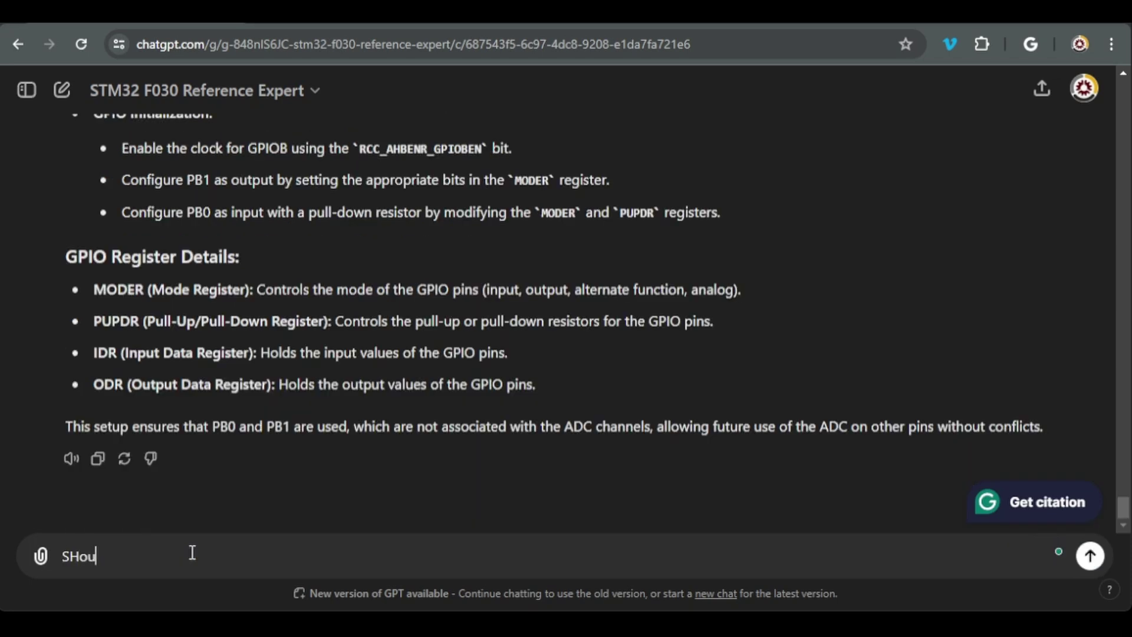
type("connected to the positive 3.3v?")
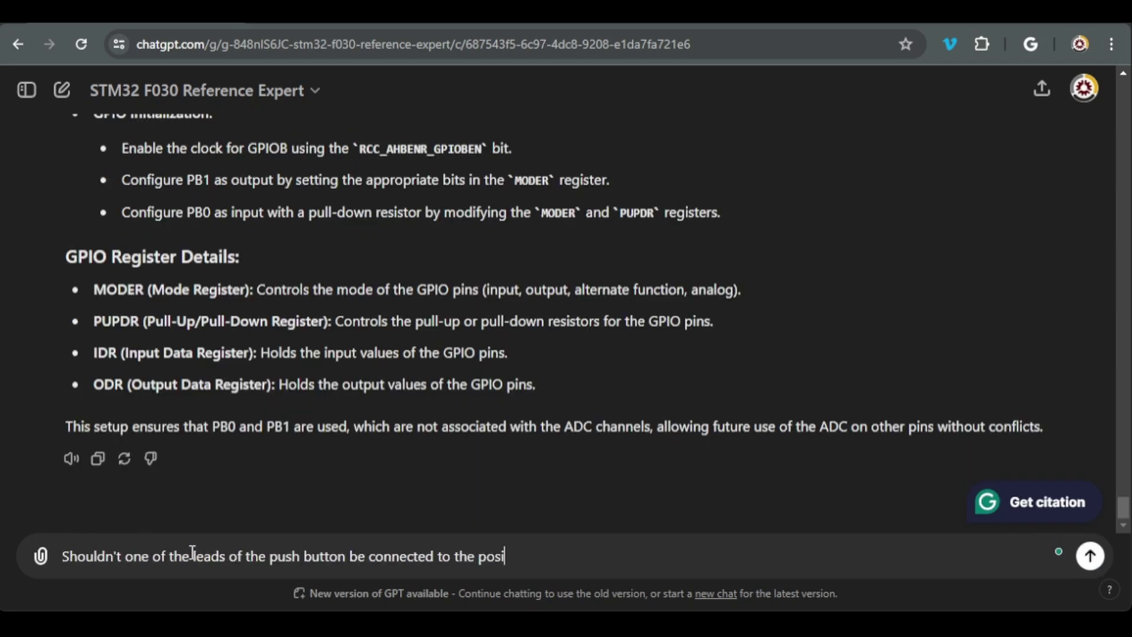
key("Return")
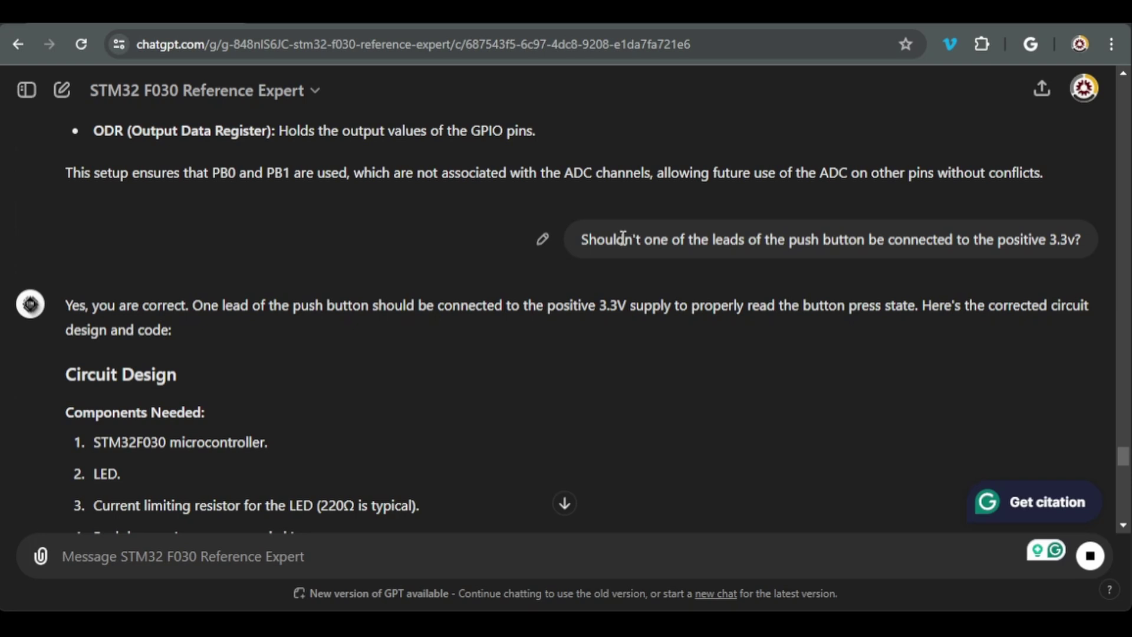
left_click_drag(581, 240, 1076, 239)
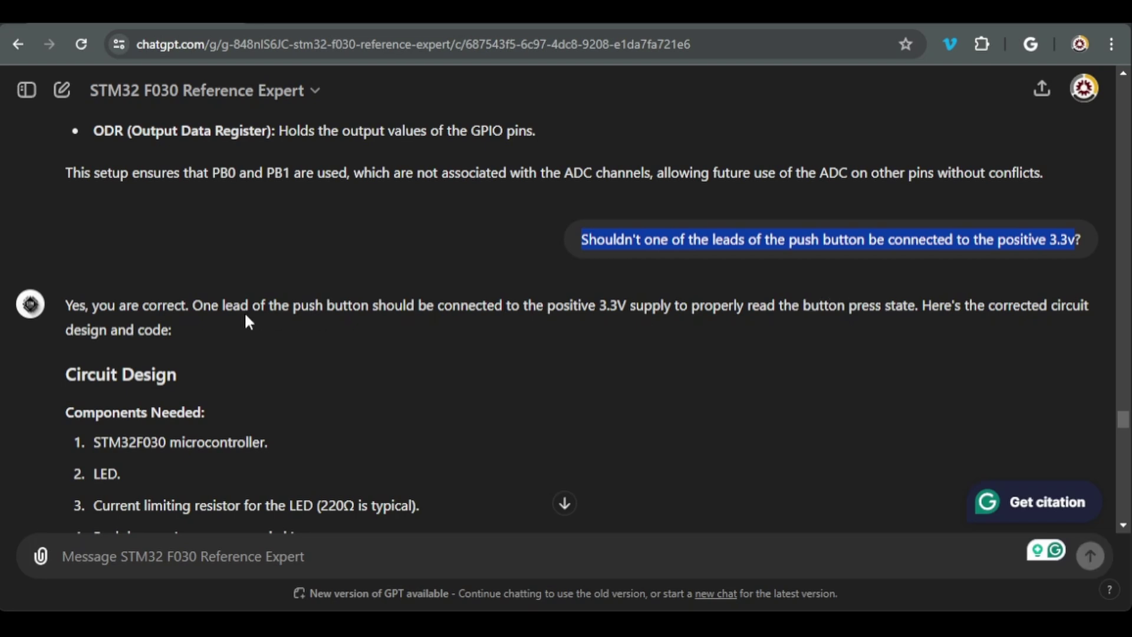
scroll(463, 370, "down", 3)
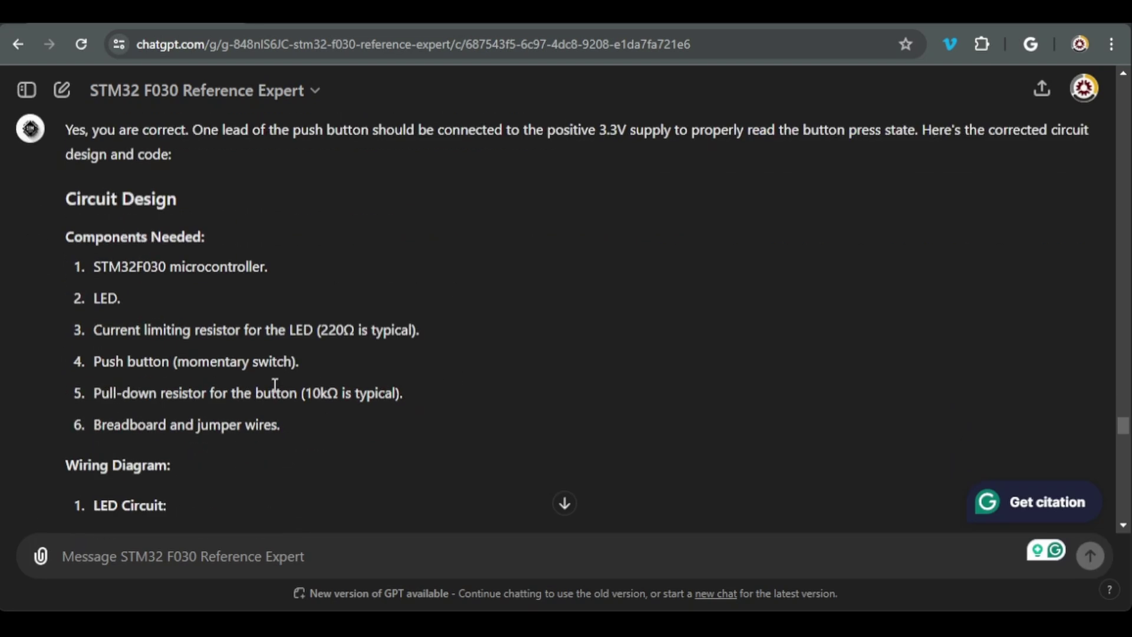
scroll(346, 383, "down", 4)
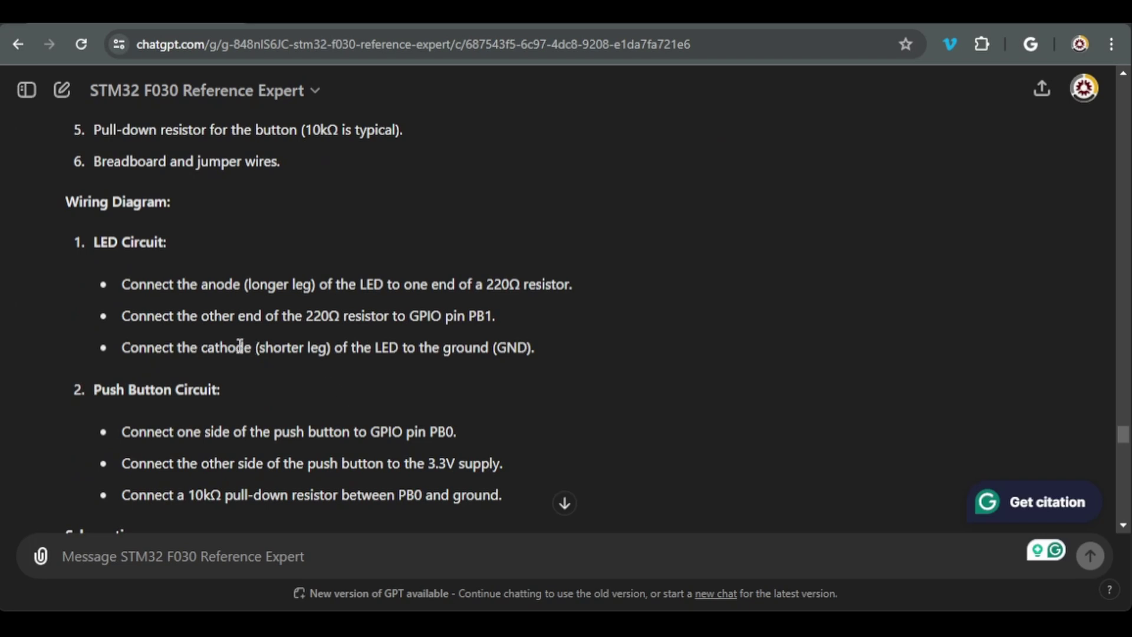
scroll(349, 301, "down", 2)
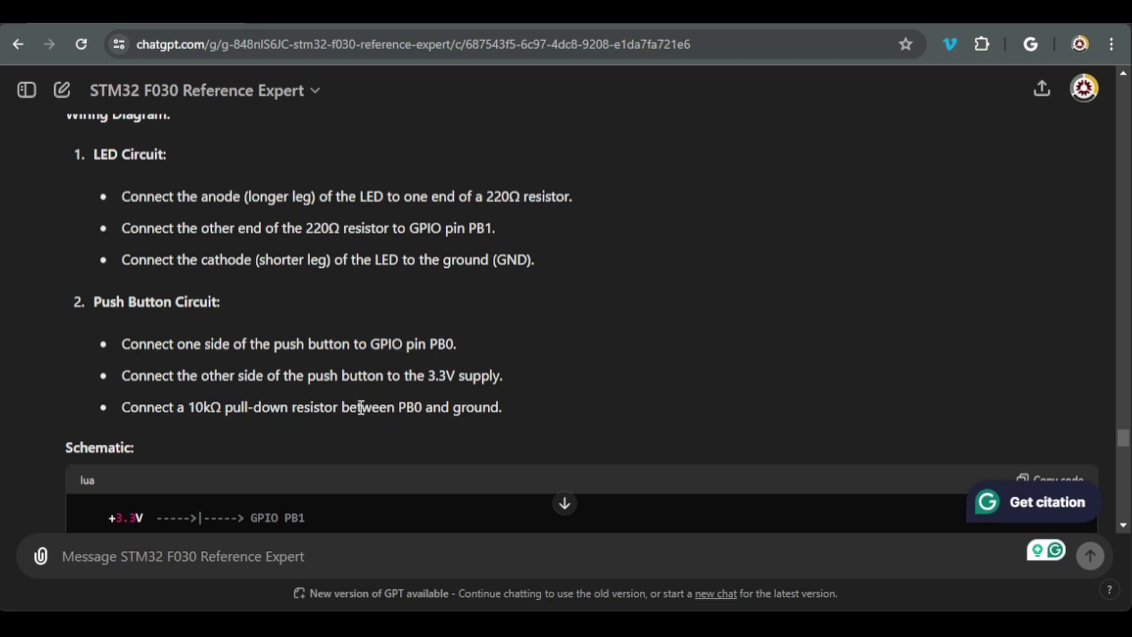
scroll(414, 364, "down", 20)
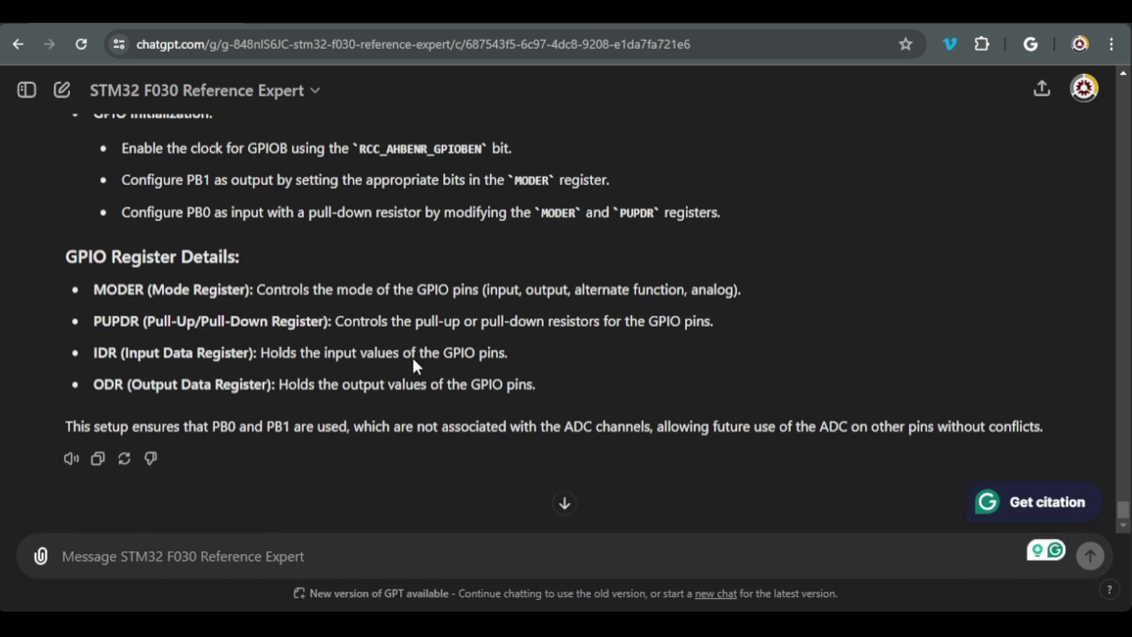
Ask if the 10k resistor is needed given the internal pull-down, and read the answer
scroll(412, 365, "up", 6)
left_click(145, 564)
type("Since the pin is being set as pull down internally in ")
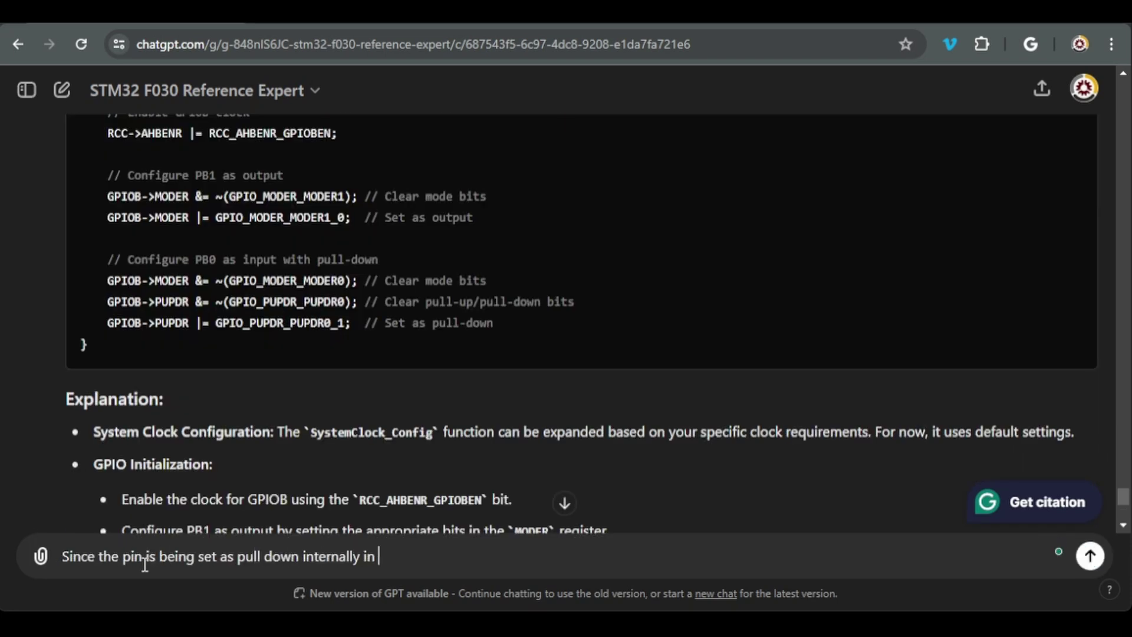
type("code, is the 10k resistor necessary?")
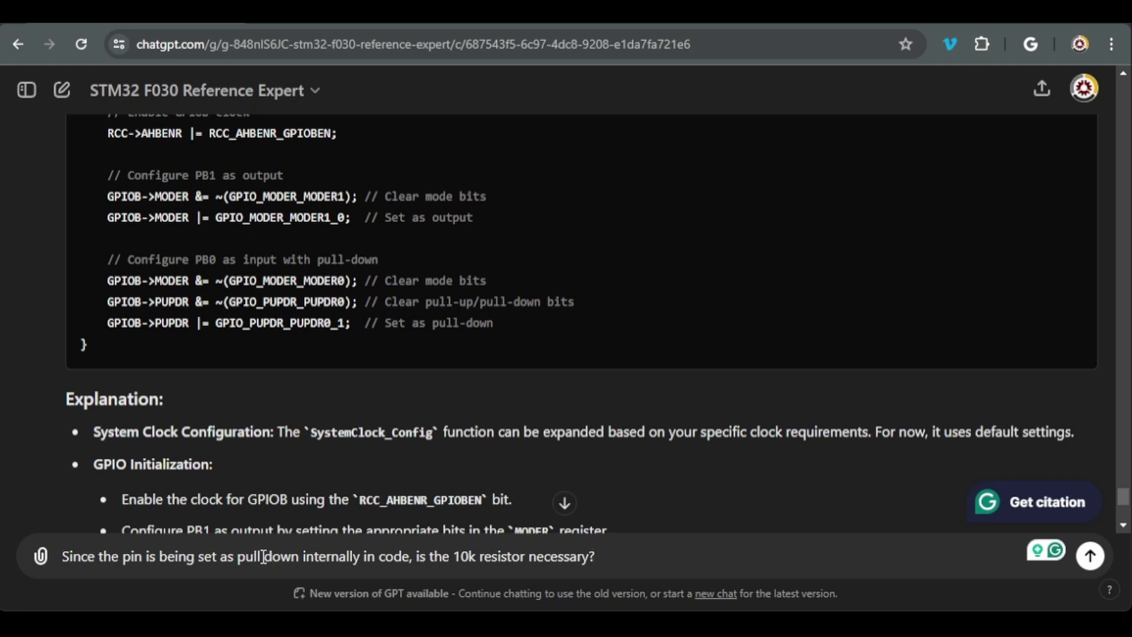
key("Return")
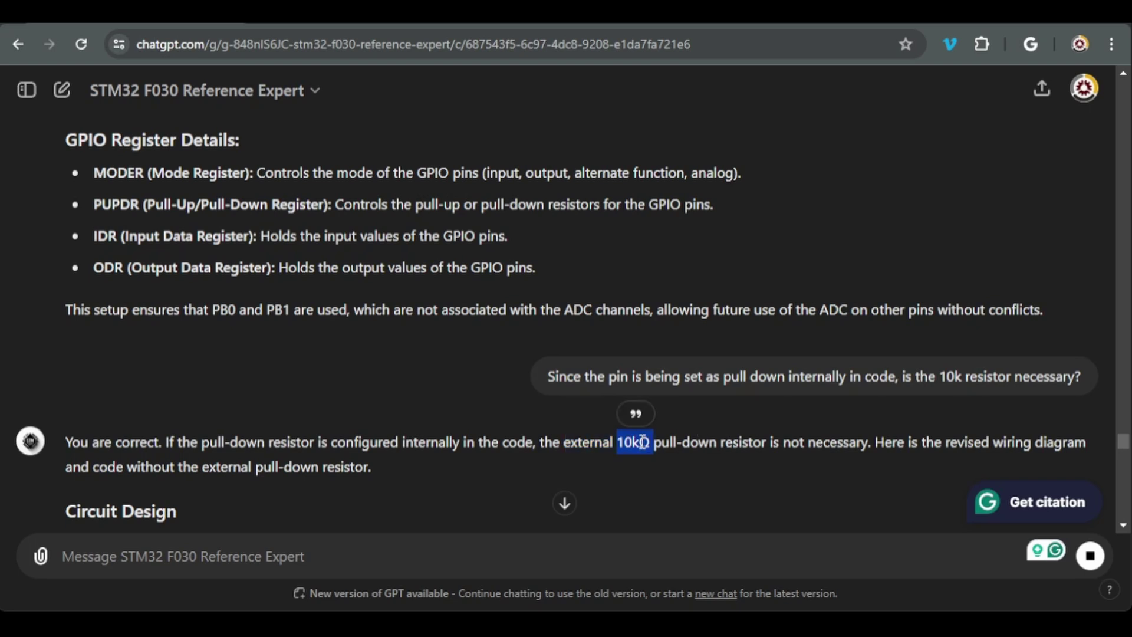
scroll(384, 416, "down", 10)
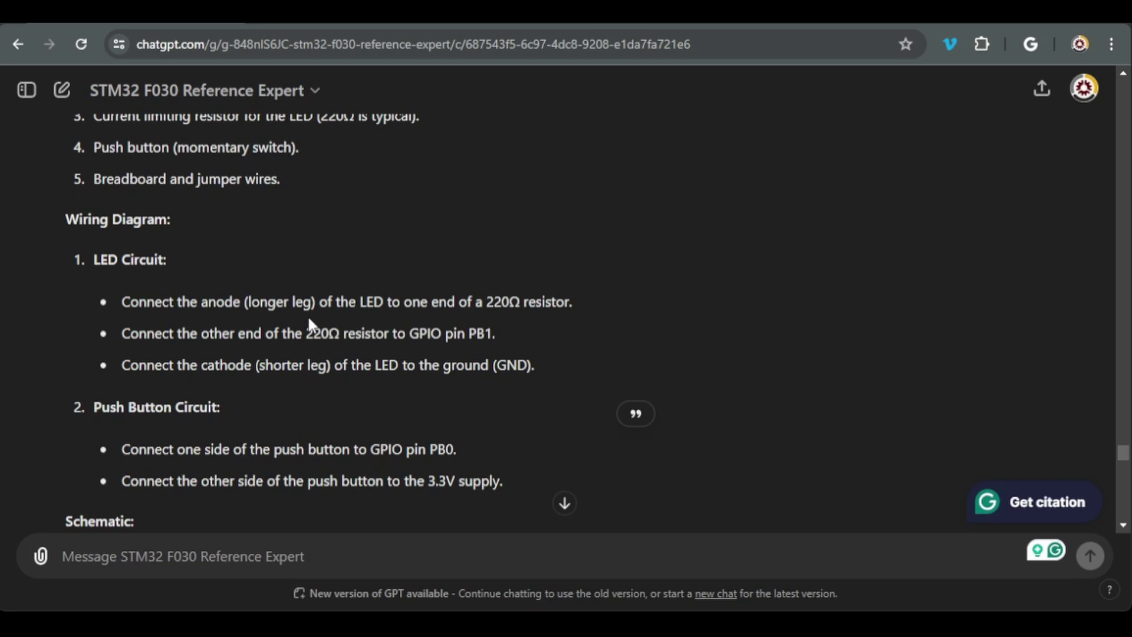
Start a new STM32 F030 Reference Expert chat and send the pasted LED toggle request
key("ctrl+shift+o")
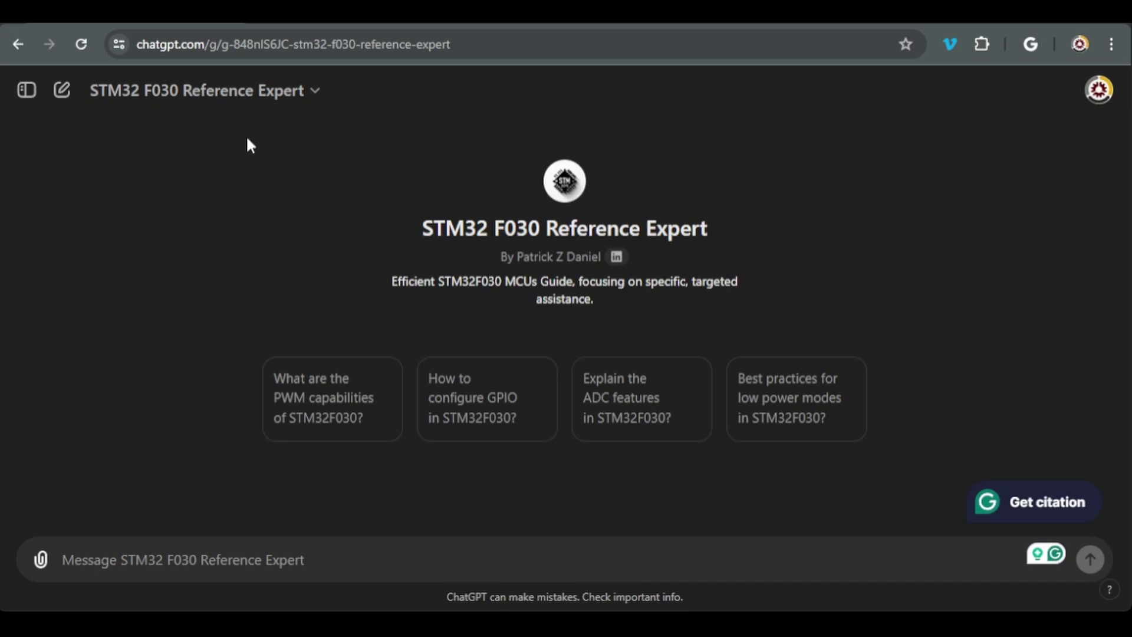
left_click(192, 554)
type("I would like to create a circuit and a program that toggles an LED using a push button. The push button is a simple momentary switch. Please use an appropriate pin for the push button and LED. I would like you to describe the circuit, where I need to wire the push button and LED, and any other components that I will need.")
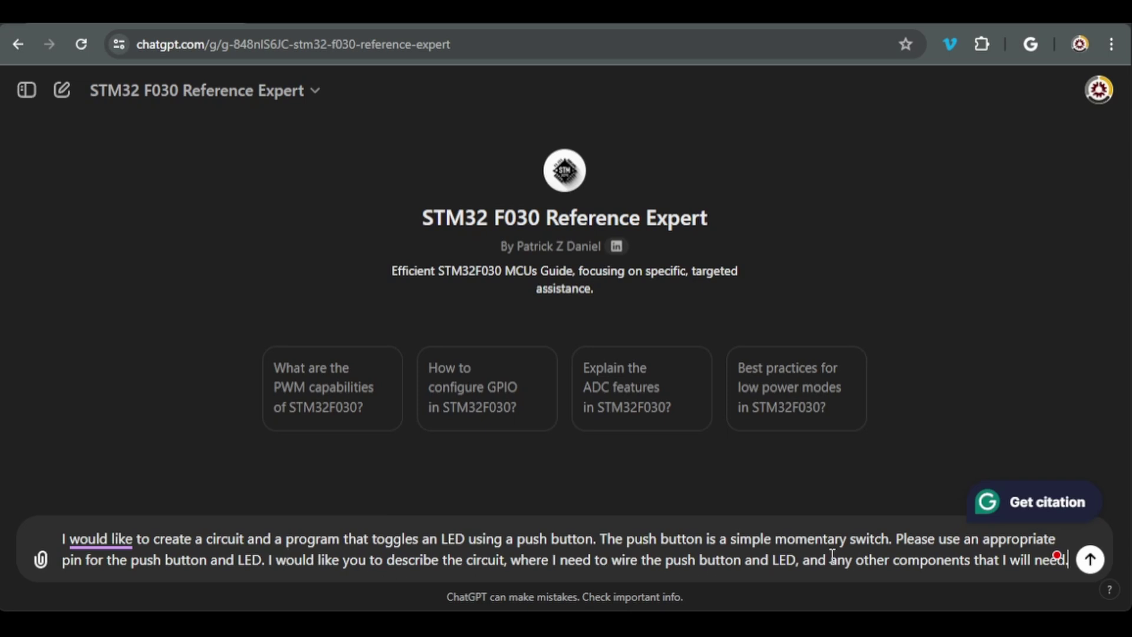
key("Return")
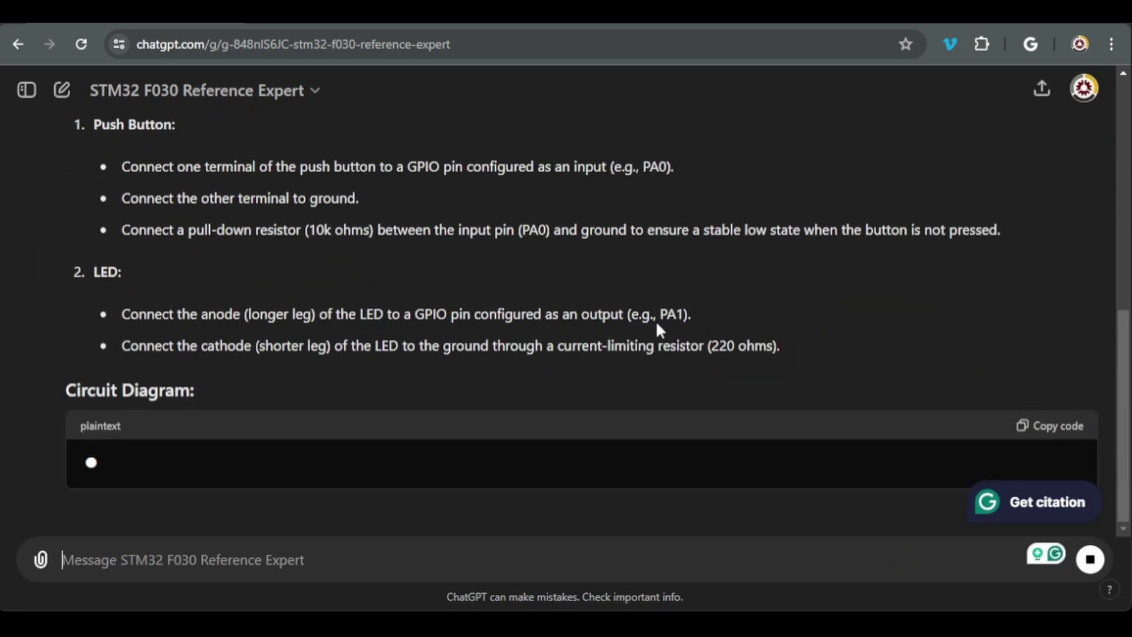
scroll(662, 256, "up", 1)
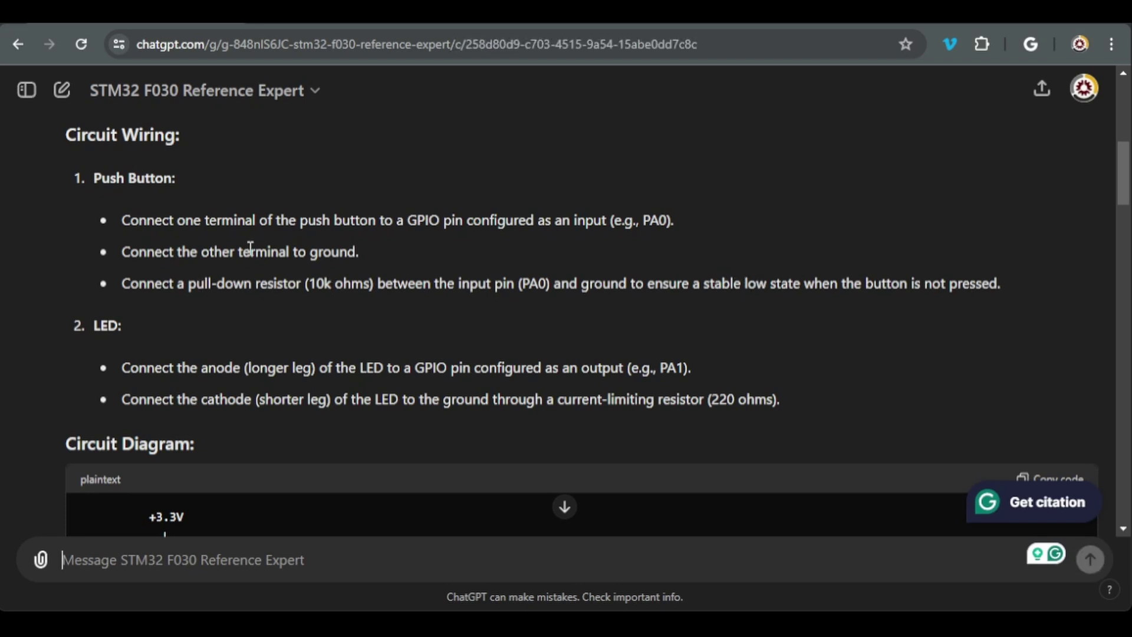
left_click_drag(356, 252, 201, 252)
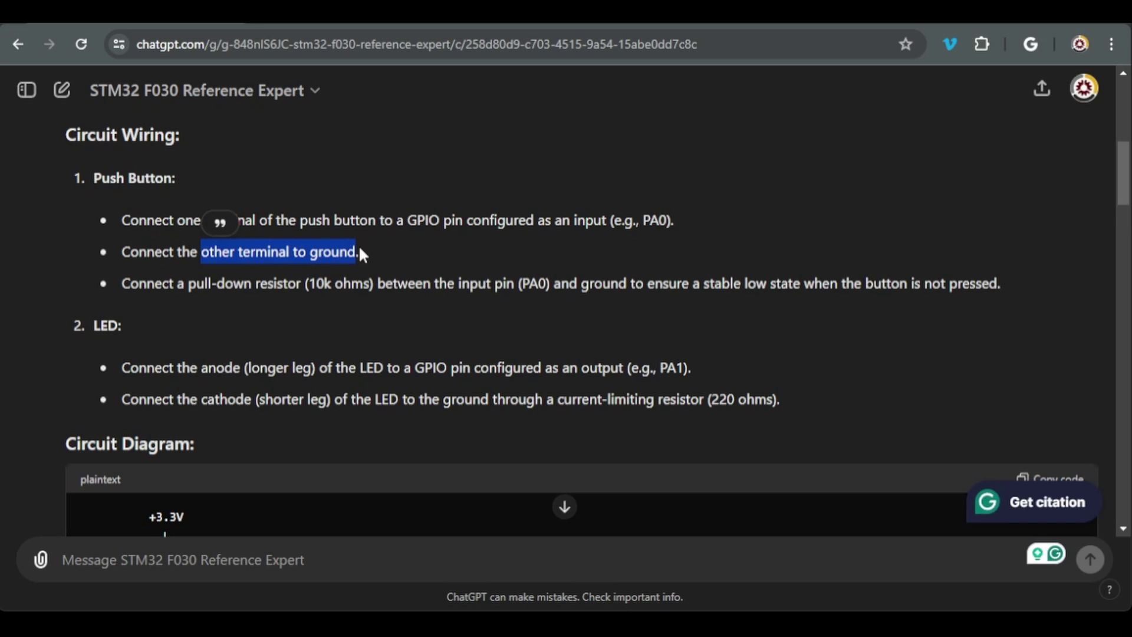
scroll(163, 260, "down", 4)
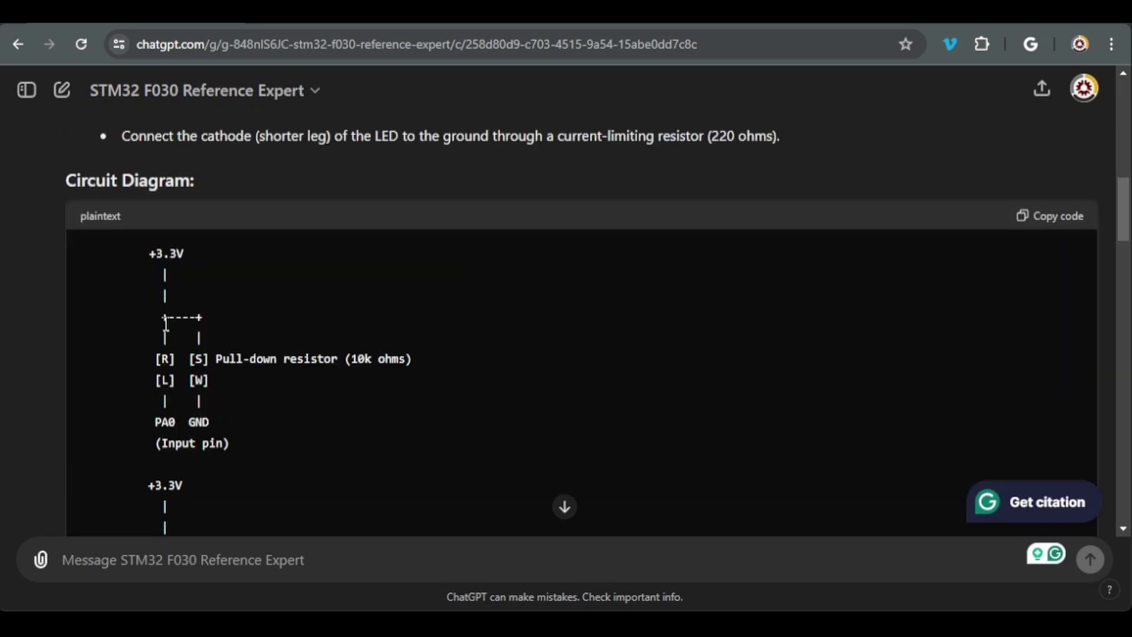
scroll(171, 345, "down", 1)
left_click_drag(176, 337, 167, 336)
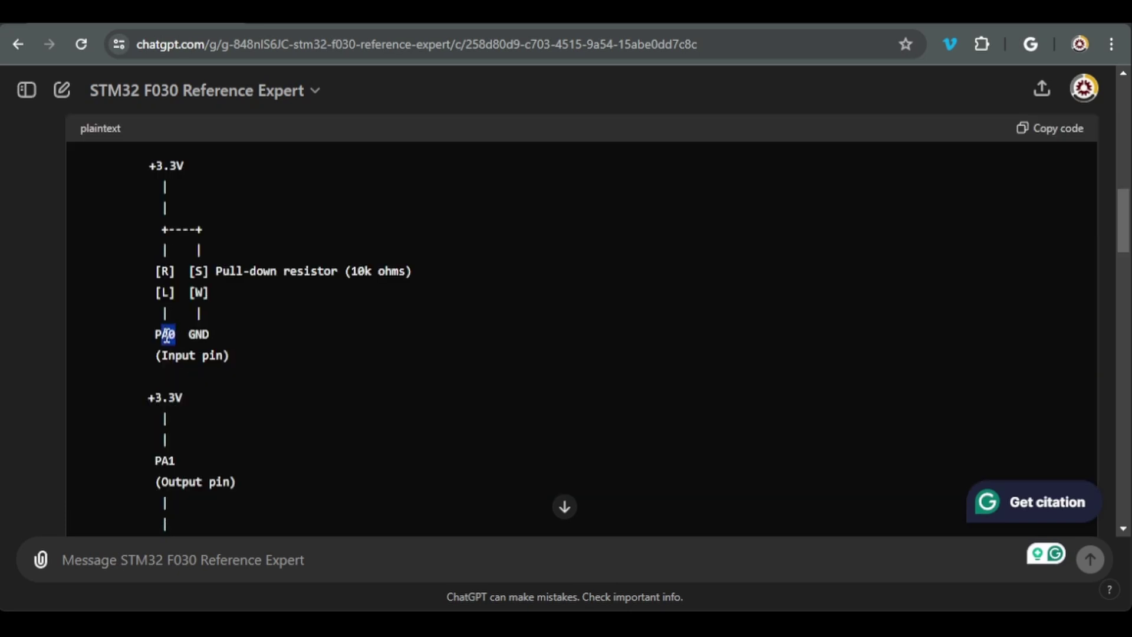
left_click(160, 336)
scroll(318, 367, "down", 3)
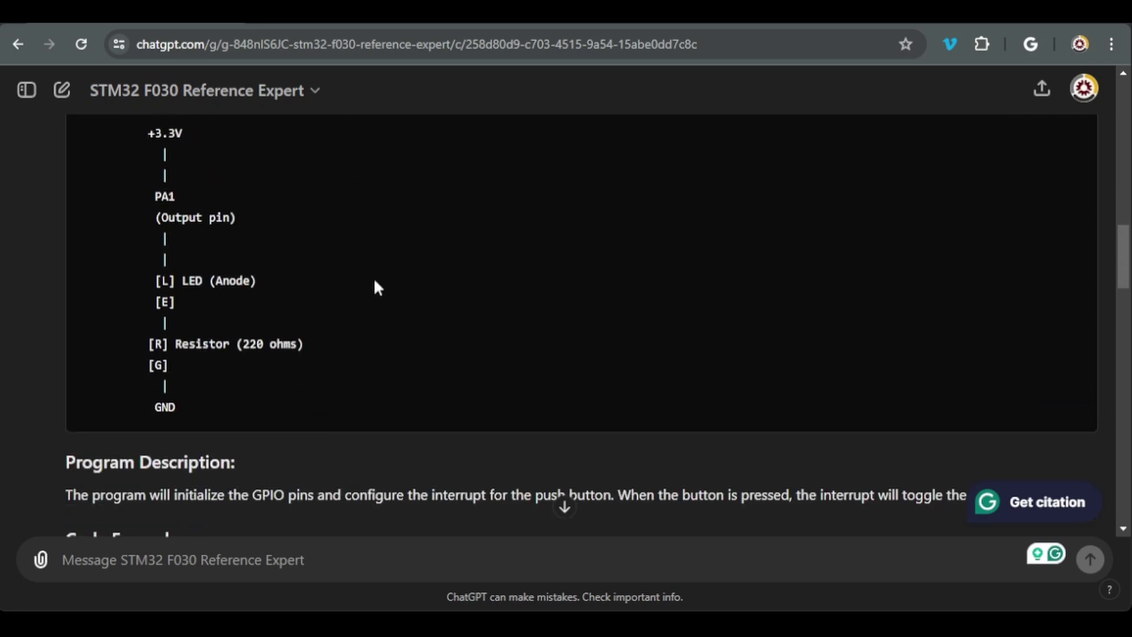
scroll(408, 397, "down", 5)
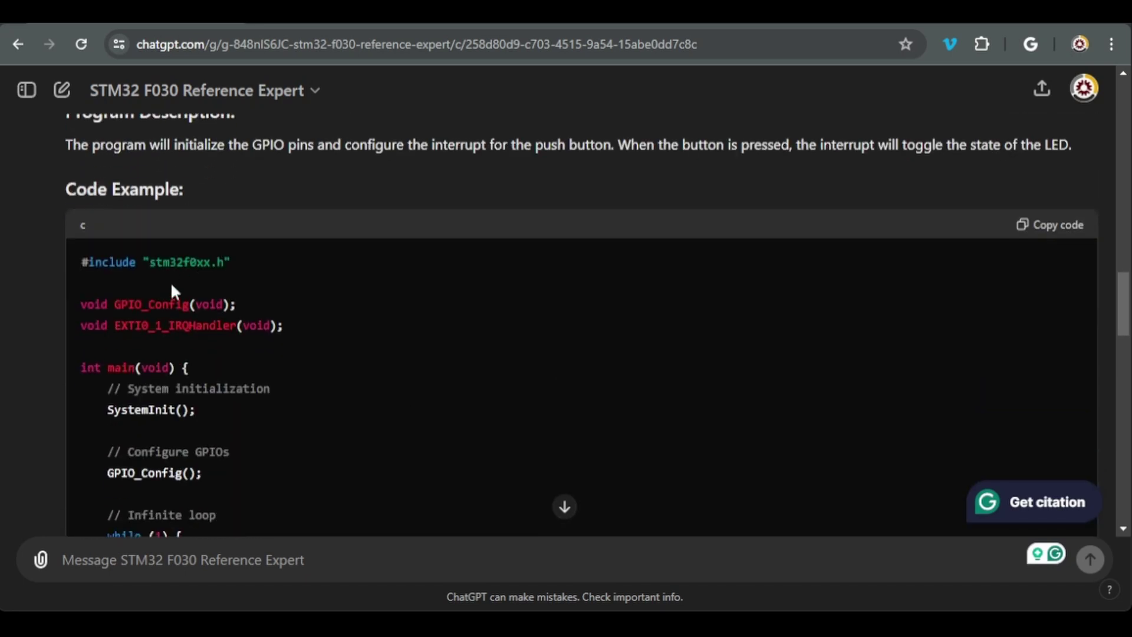
scroll(370, 305, "down", 1)
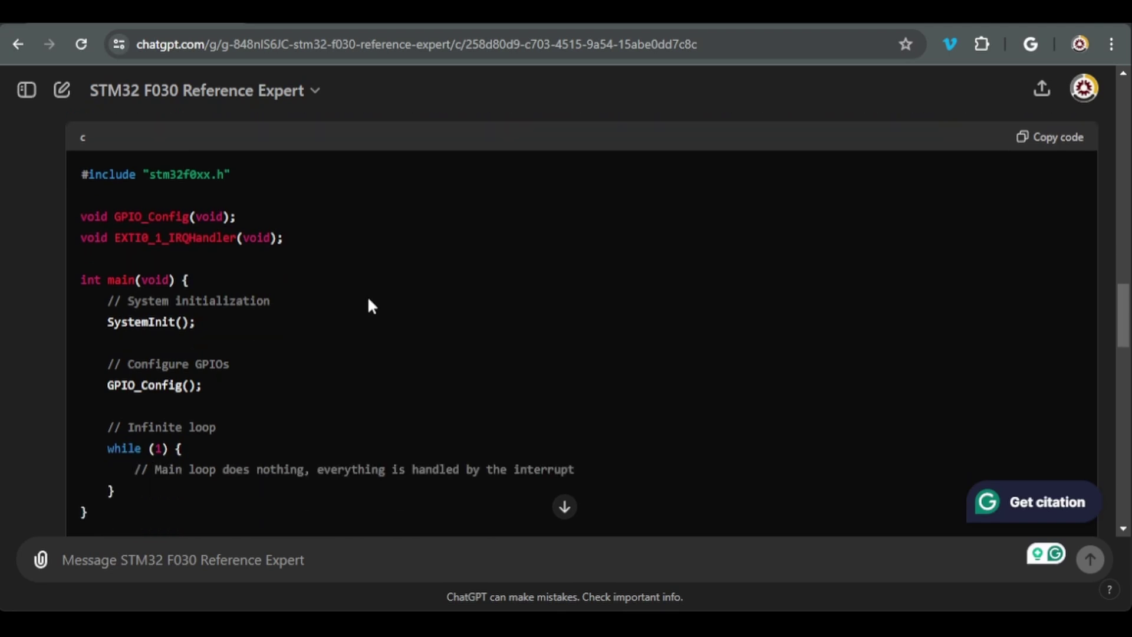
double_click(205, 238)
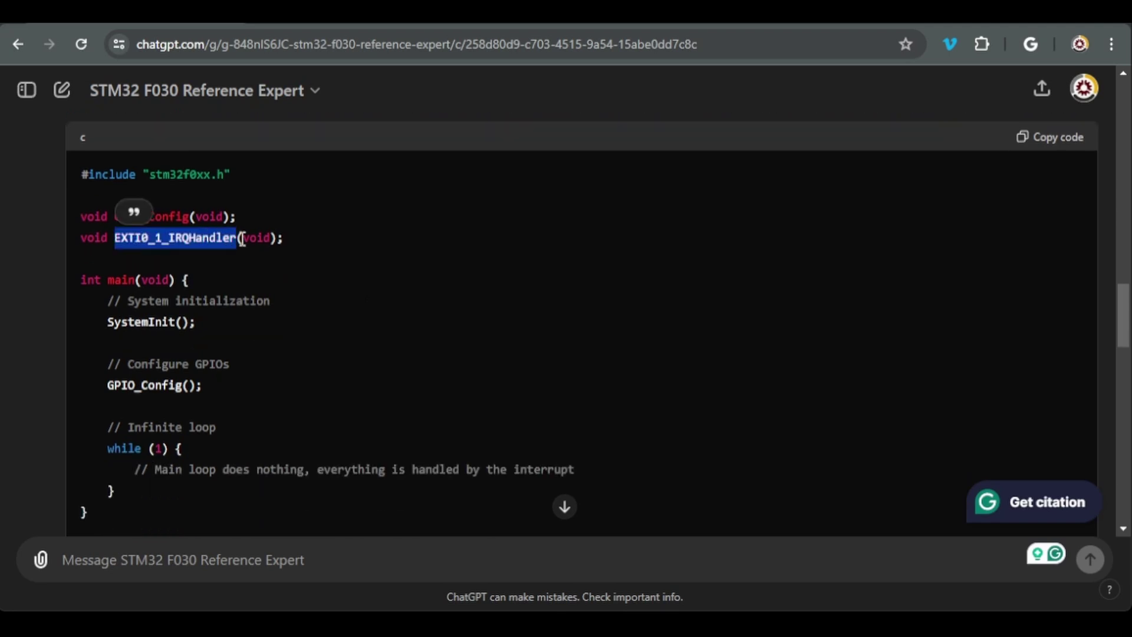
left_click(285, 249)
scroll(311, 297, "down", 2)
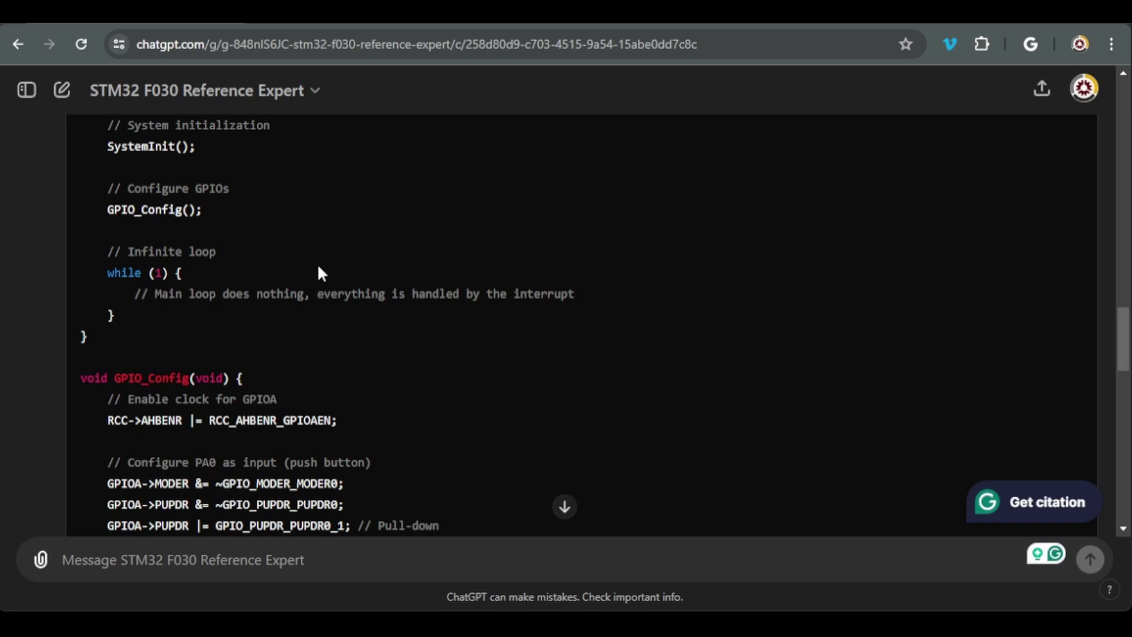
scroll(319, 271, "down", 2)
scroll(318, 263, "down", 1)
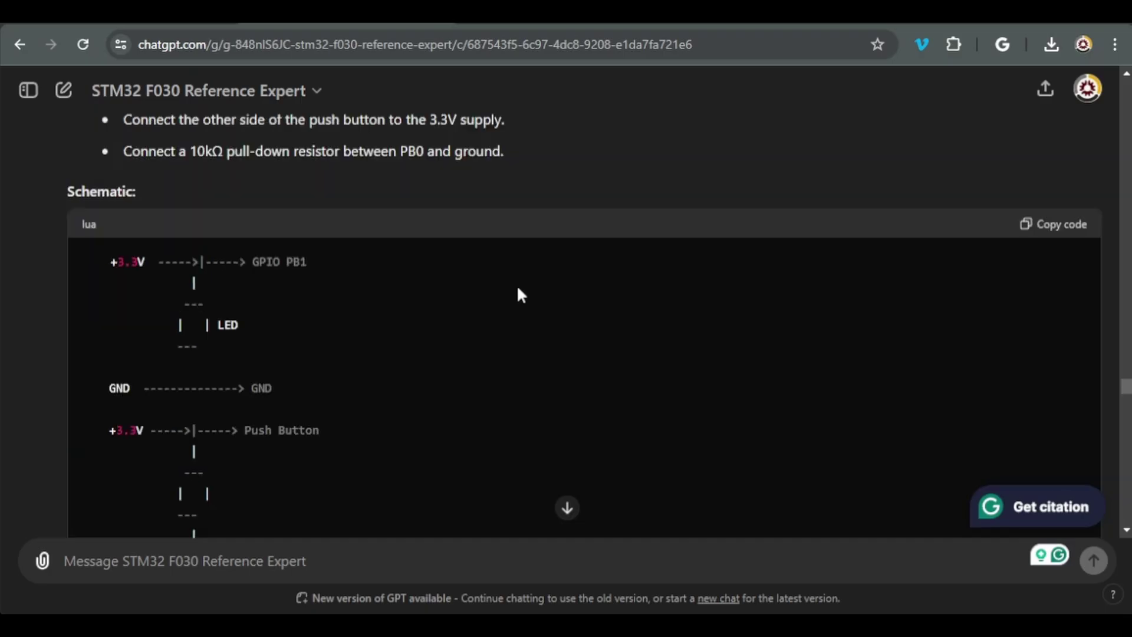
Copy ChatGPT's polling button-toggle program and paste it into the empty main.c
scroll(519, 295, "up", 2)
scroll(519, 295, "down", 8)
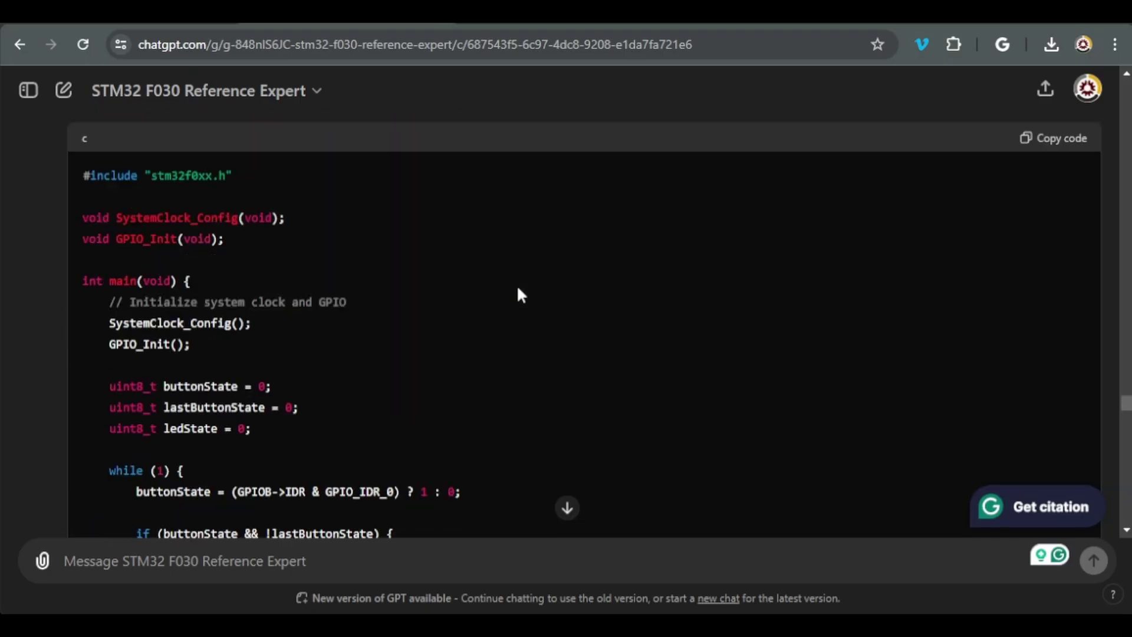
left_click(1056, 139)
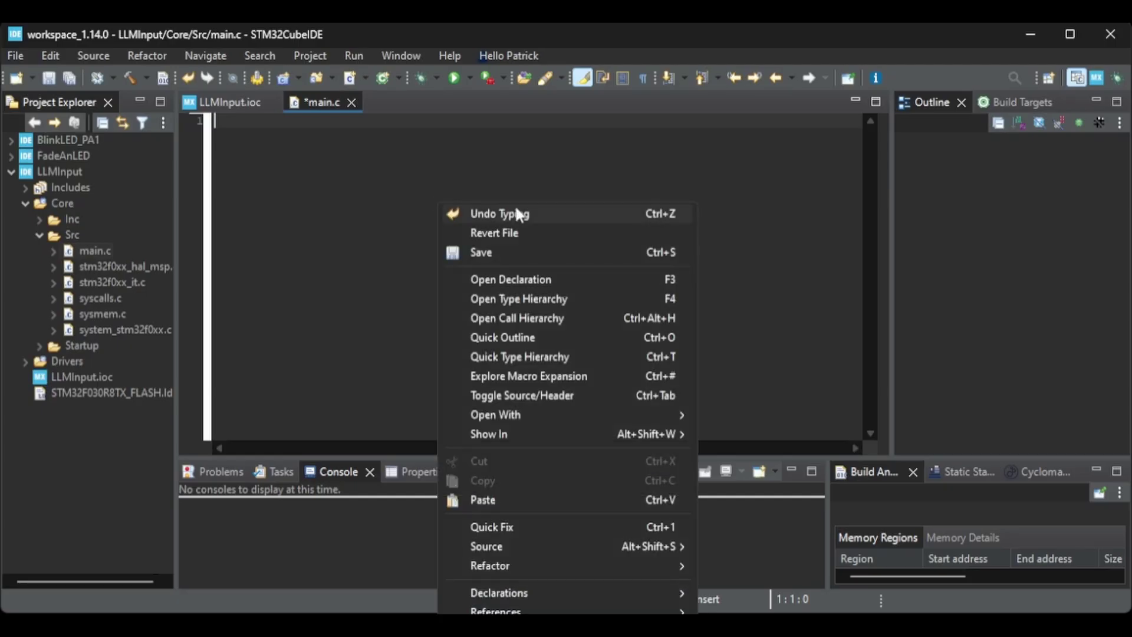
left_click(493, 499)
scroll(413, 265, "up", 10)
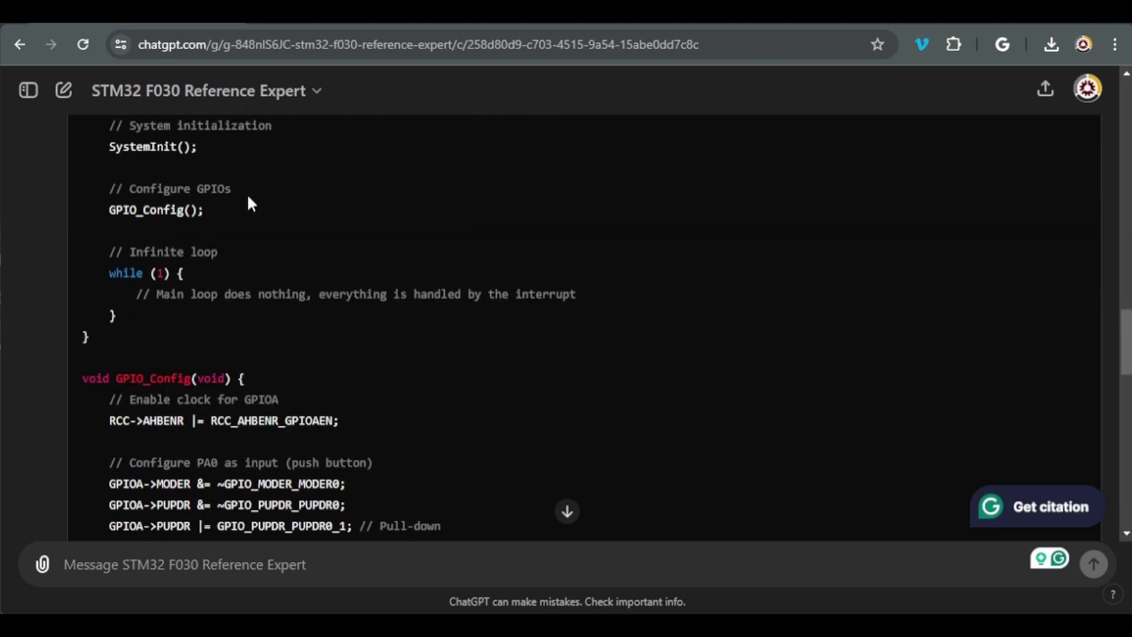
scroll(247, 202, "up", 5)
Request a rewrite of the interrupt code with the button on PB0 and LED on PB1
scroll(248, 203, "down", 15)
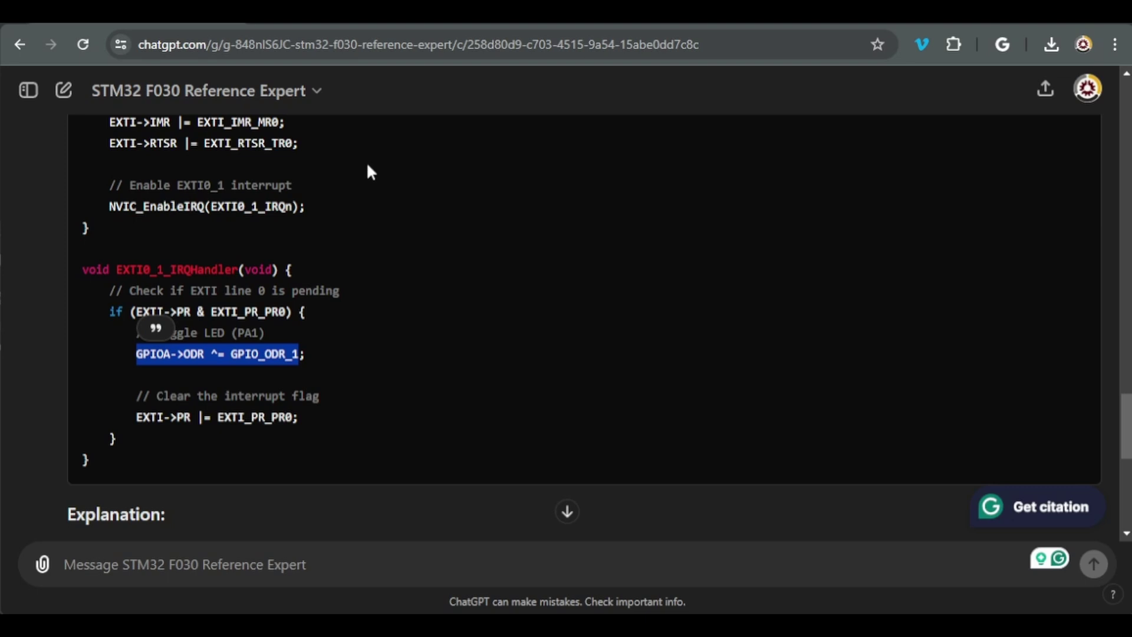
scroll(369, 177, "down", 3)
left_click(212, 567)
type("Please rewrite the code so that th")
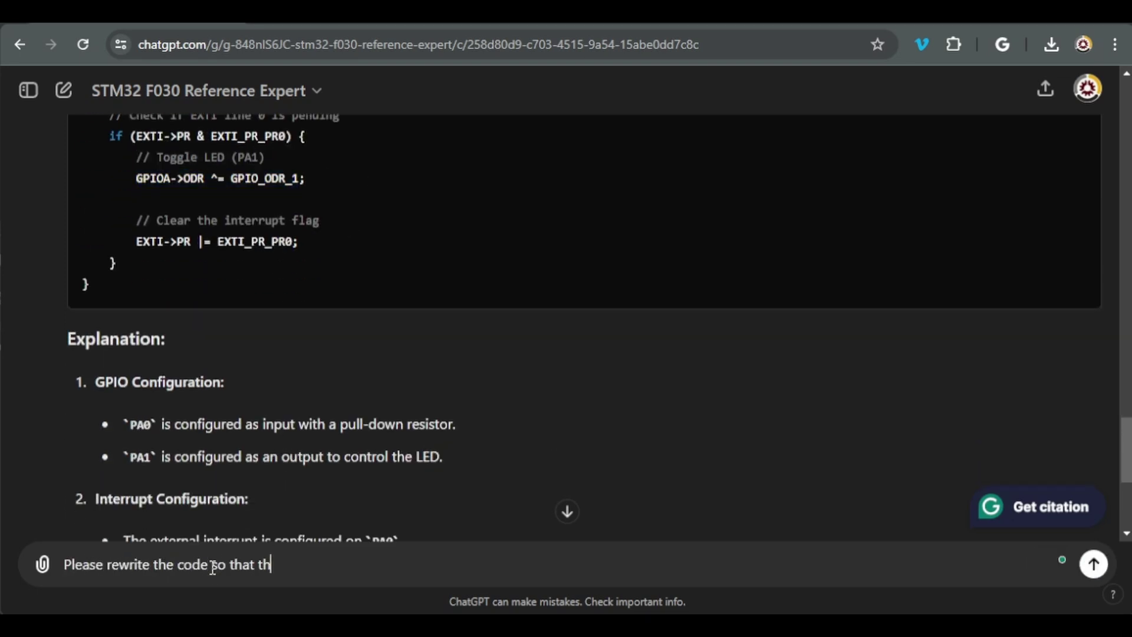
type("e push button is connected to PB0 and the LED is connected to PB1")
key("Return")
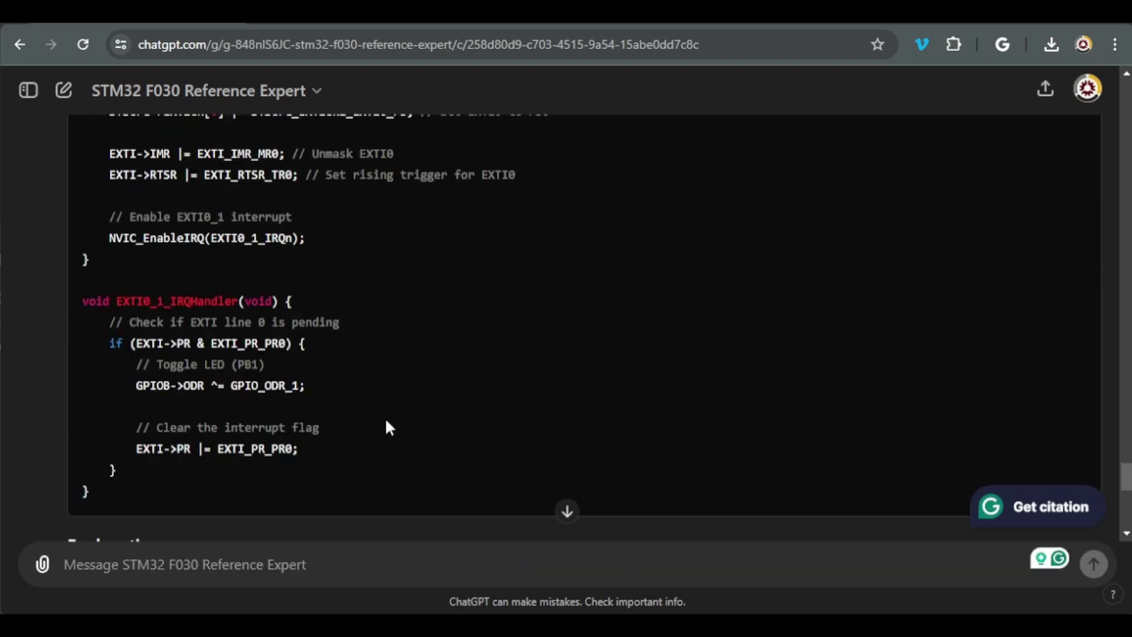
scroll(384, 417, "up", 10)
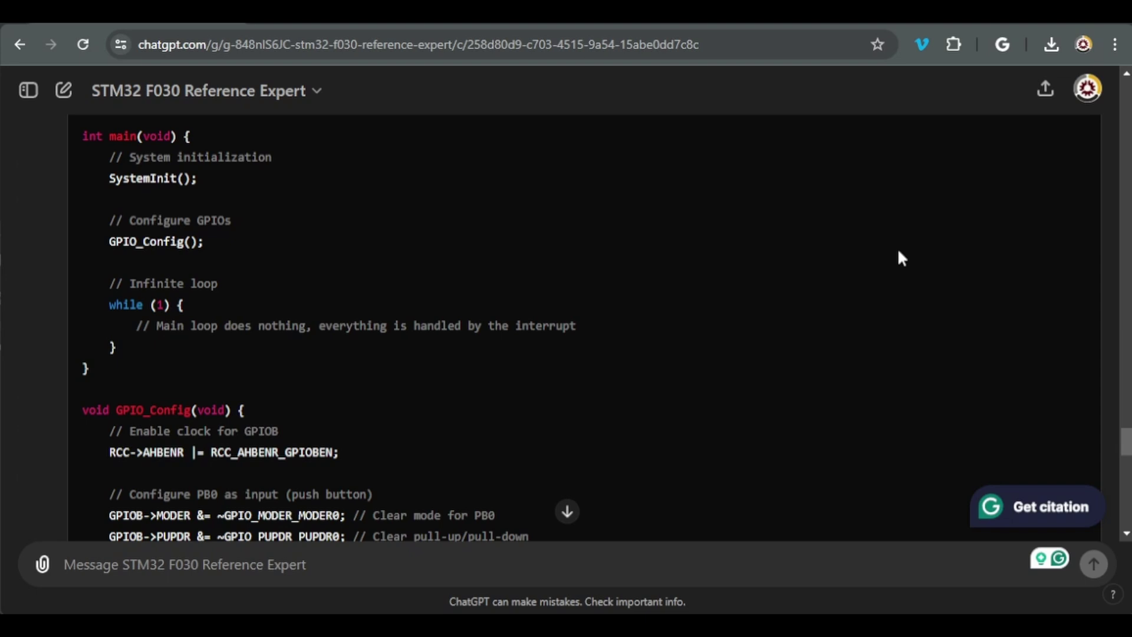
key("alt+Tab")
Replace all of main.c with the rewritten interrupt-driven PB0/PB1 code and flash it via Debug
scroll(393, 300, "up", 1)
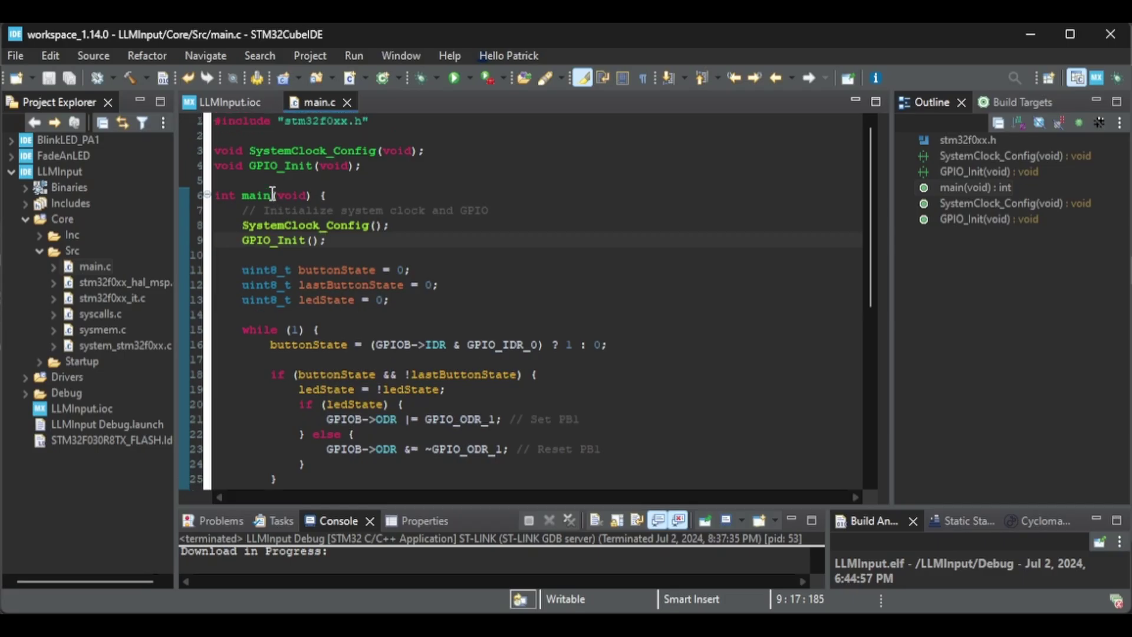
key("ctrl+a")
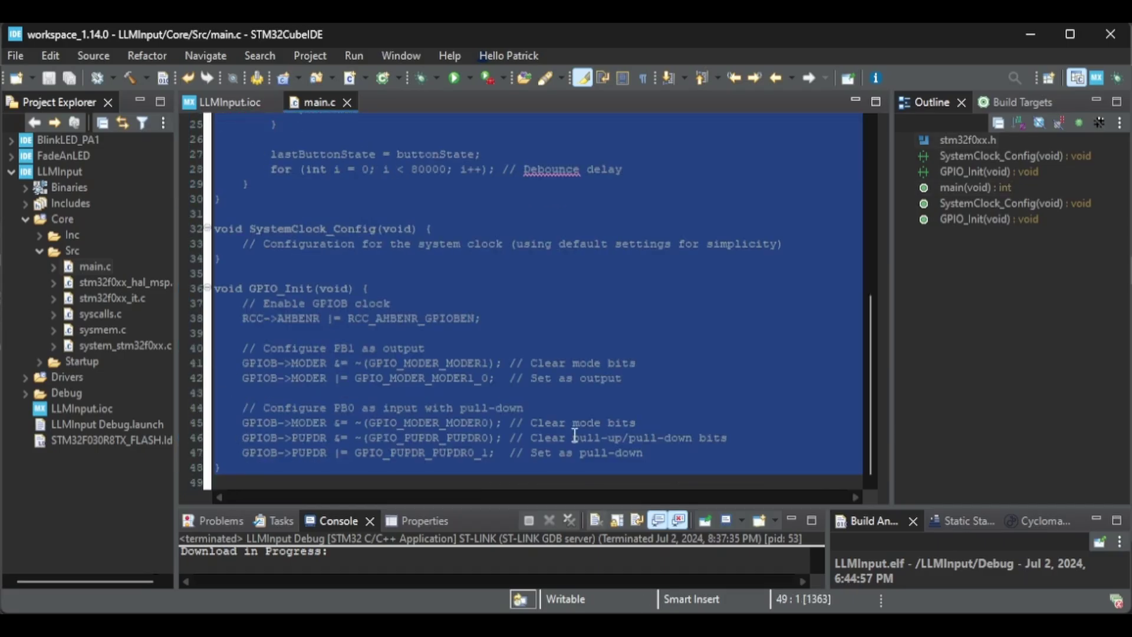
key("Delete")
right_click(413, 187)
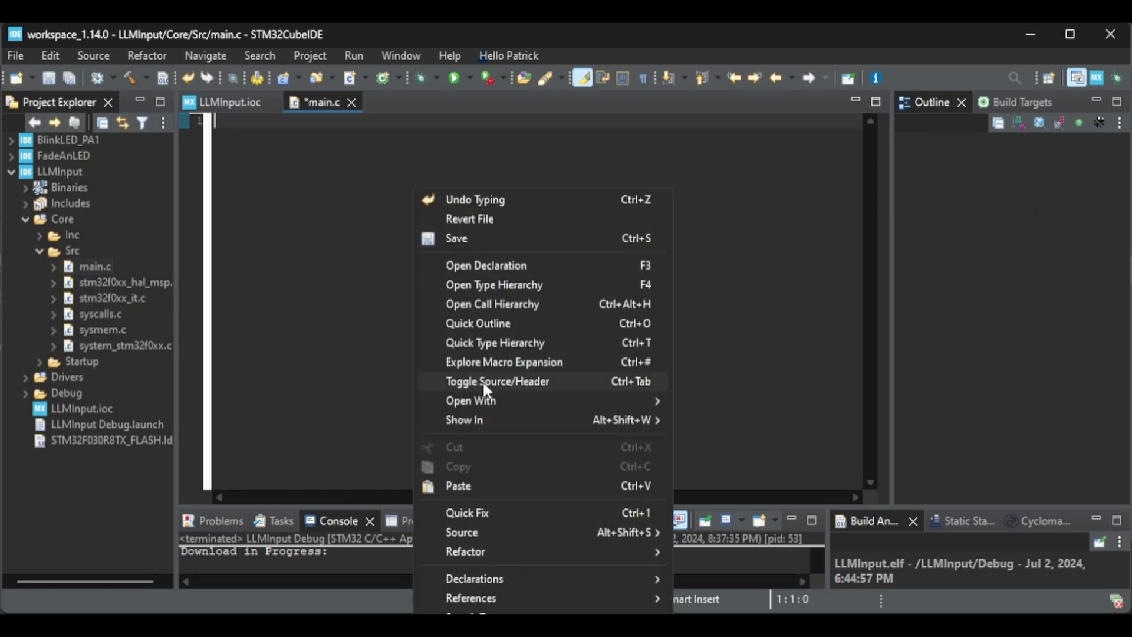
left_click(489, 480)
left_click(454, 78)
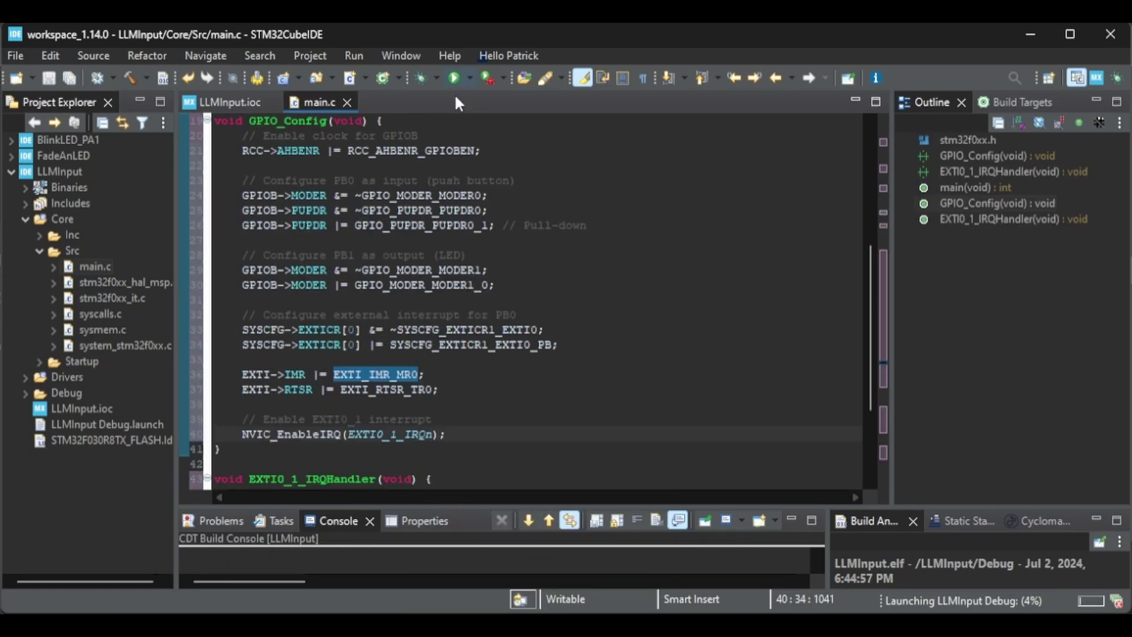
left_click_drag(524, 506, 525, 203)
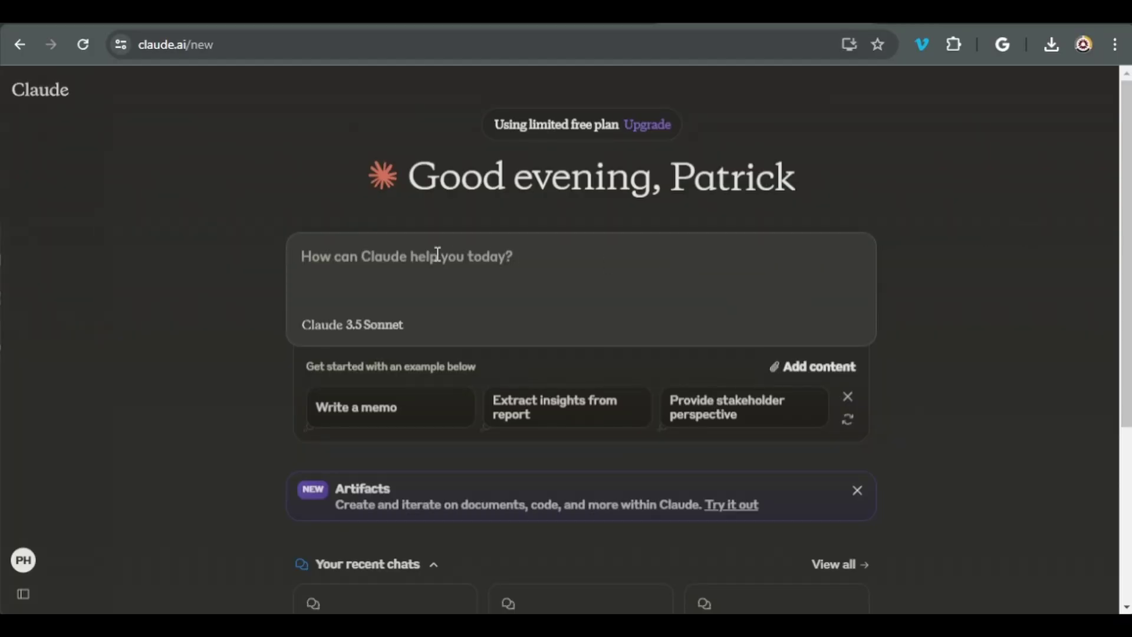
Copy the original push-button LED prompt from ChatGPT into Claude's new chat
left_click(513, 256)
left_click(316, 24)
left_click(481, 211)
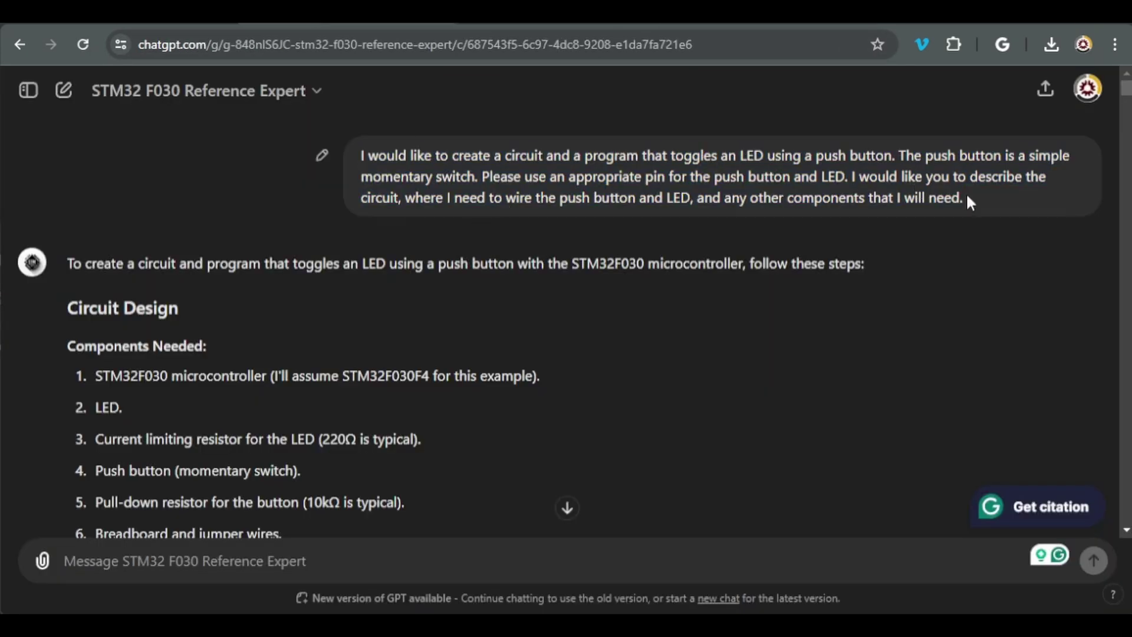
left_click_drag(967, 194, 363, 153)
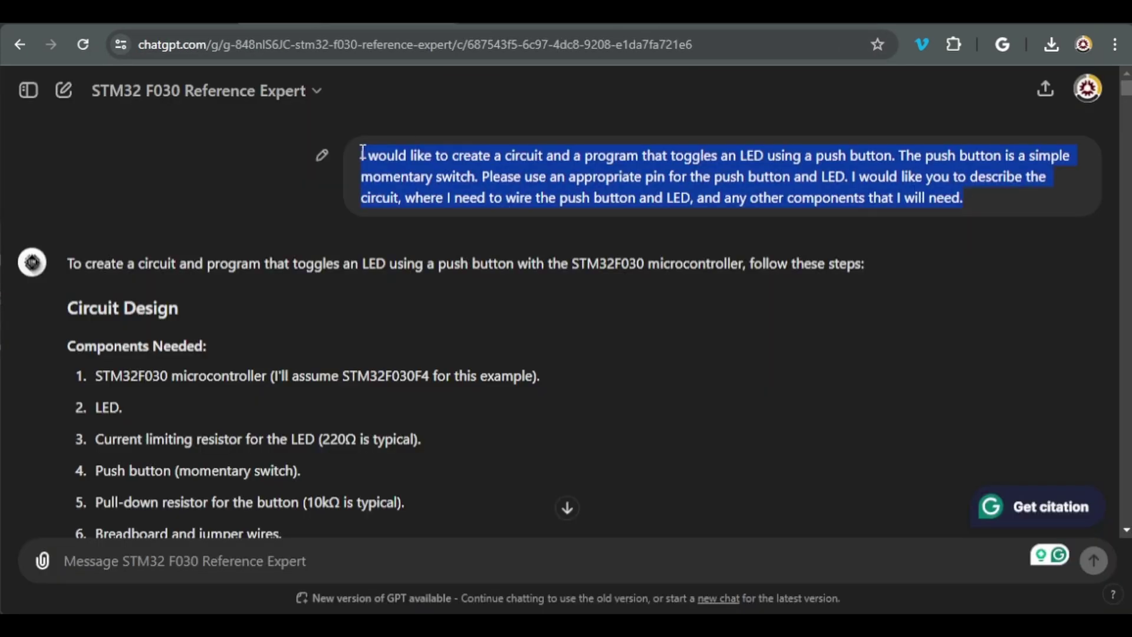
left_click(607, 25)
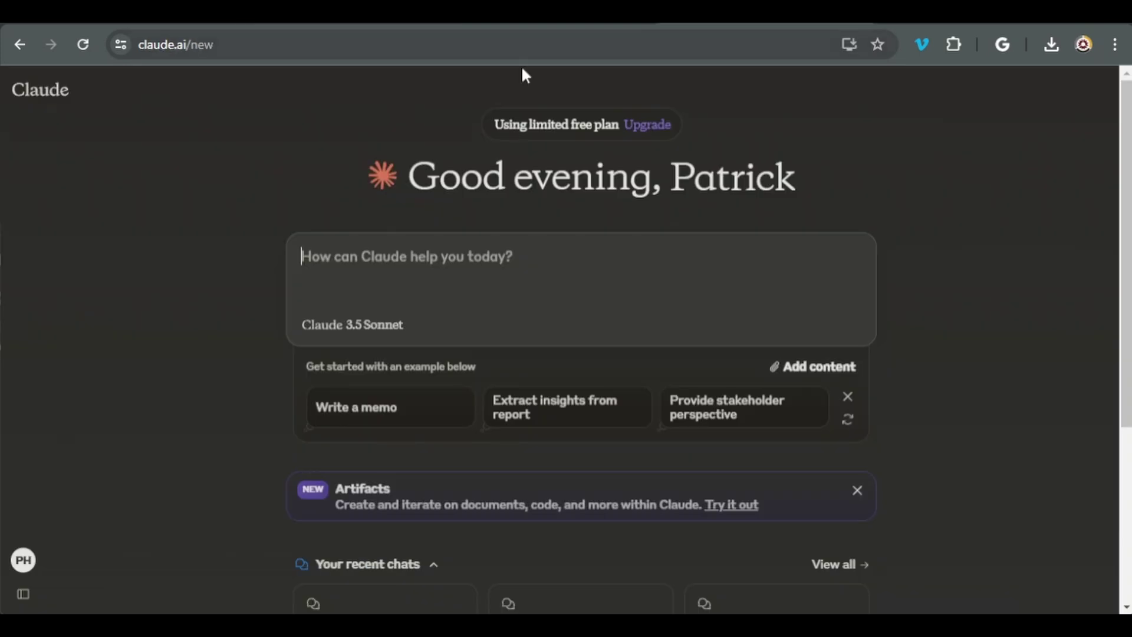
left_click(466, 280)
key("ctrl+v")
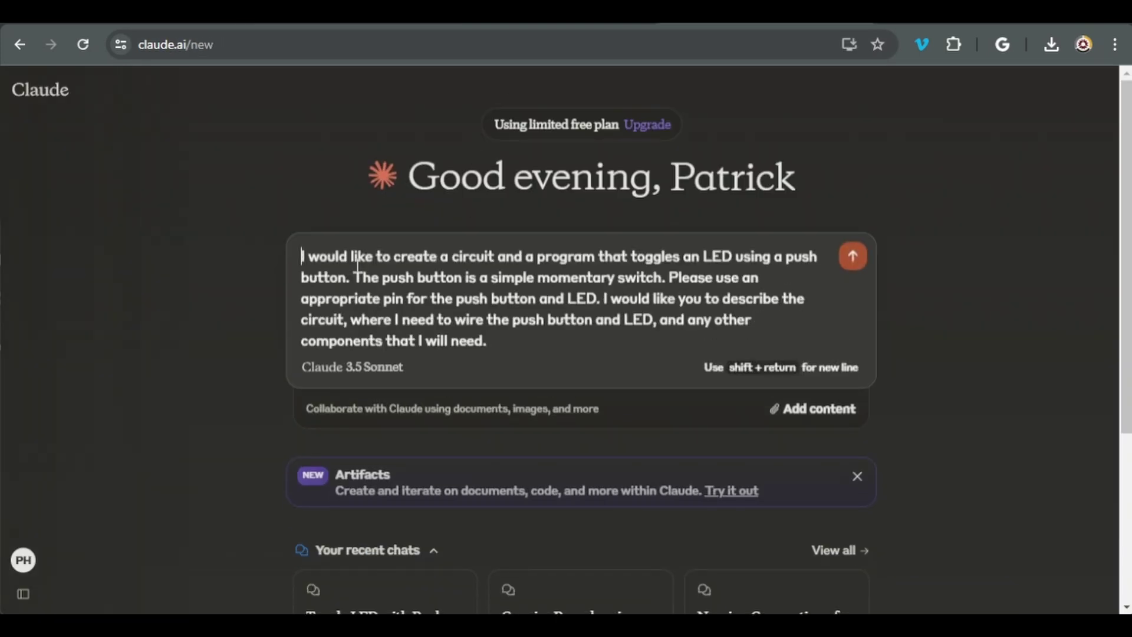
Add 'Using an STM32F030 microcontroller', PB0 for the push button and PB1 for the LED, and send
type("Using an STM32F")
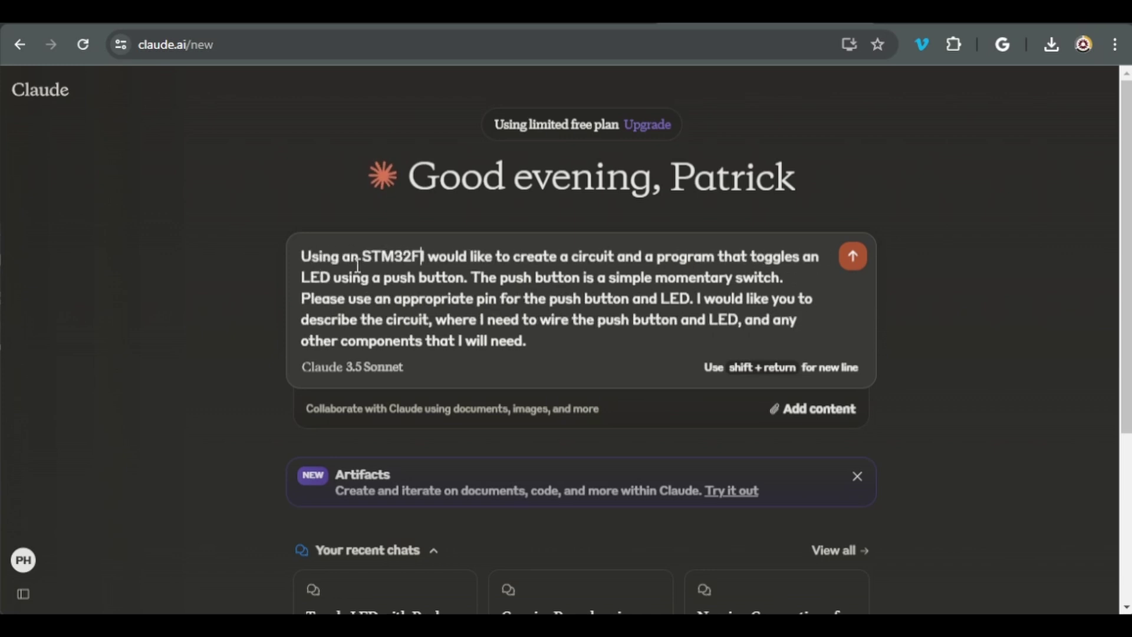
type("030 microcontroller,")
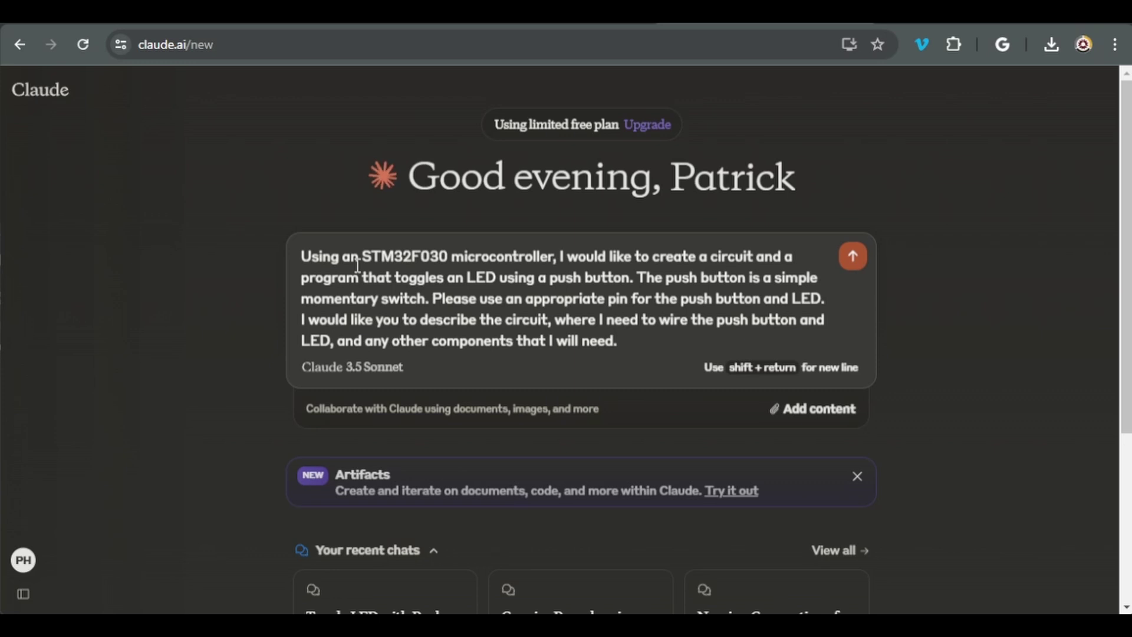
type("I would like to ")
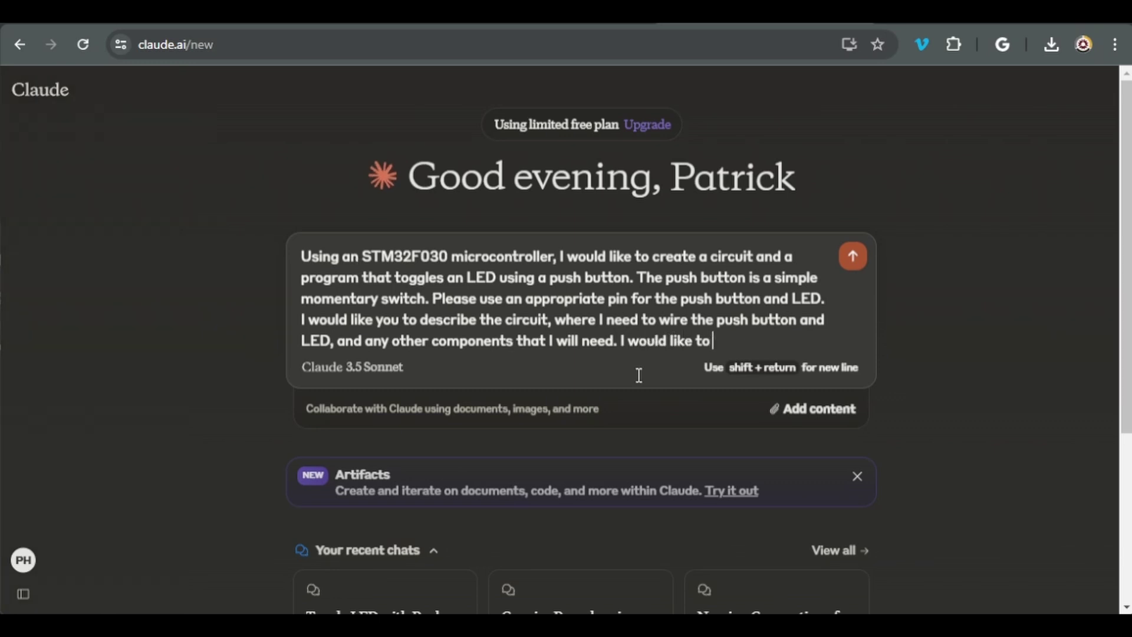
type("use PB0 for his")
key("BackSpace")
key("BackSpace")
key("BackSpace")
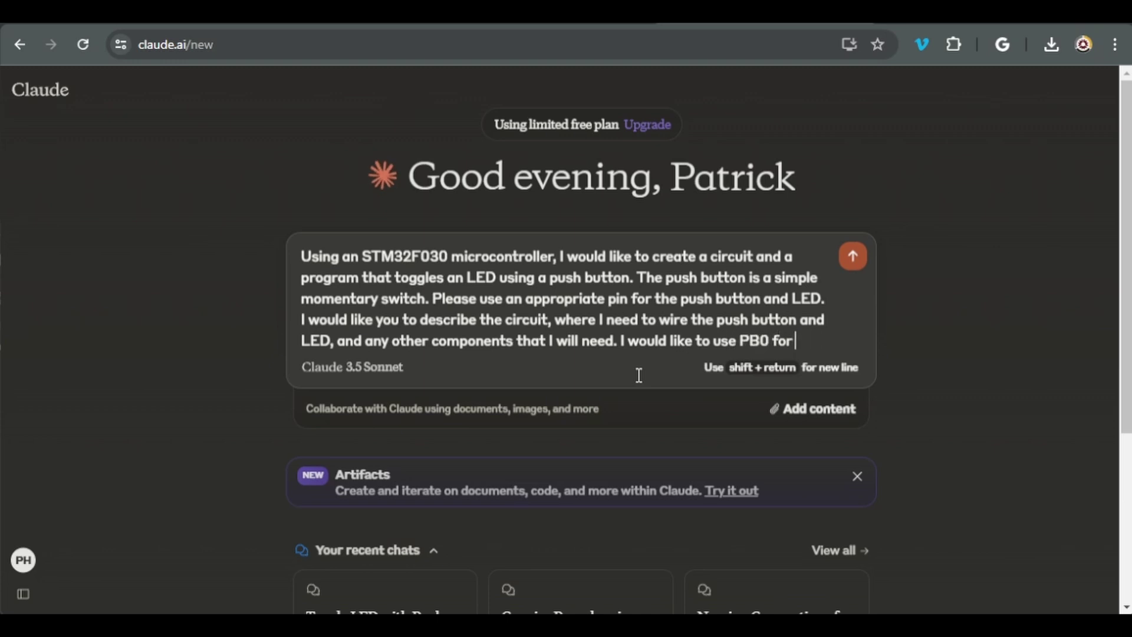
type("the push button")
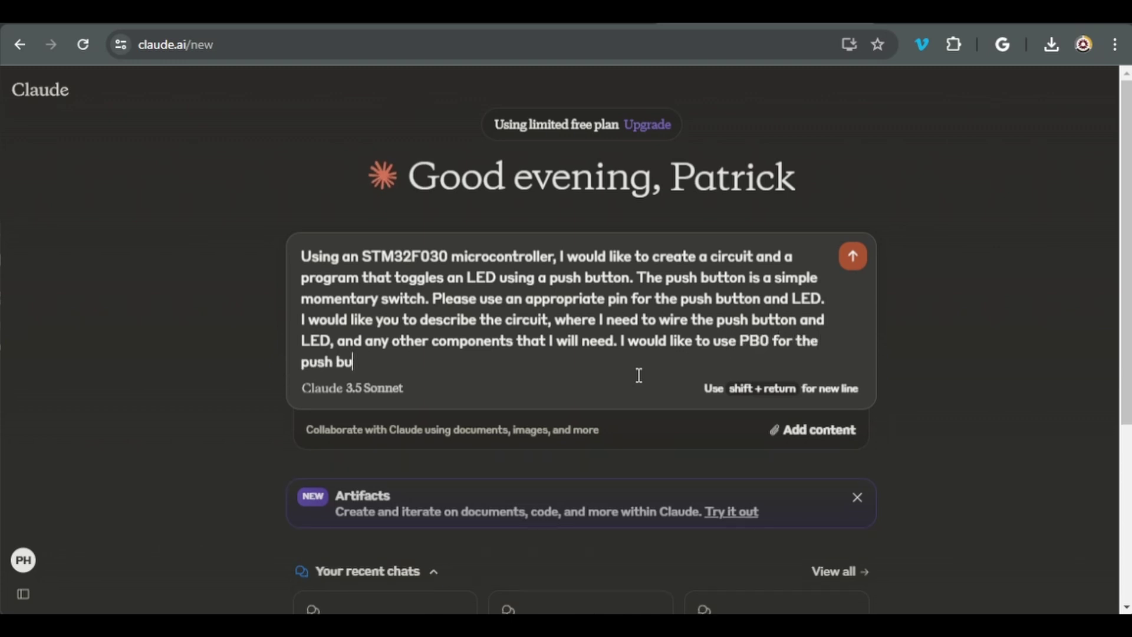
type(" an")
key("BackSpace")
key("BackSpace")
type("nd PB")
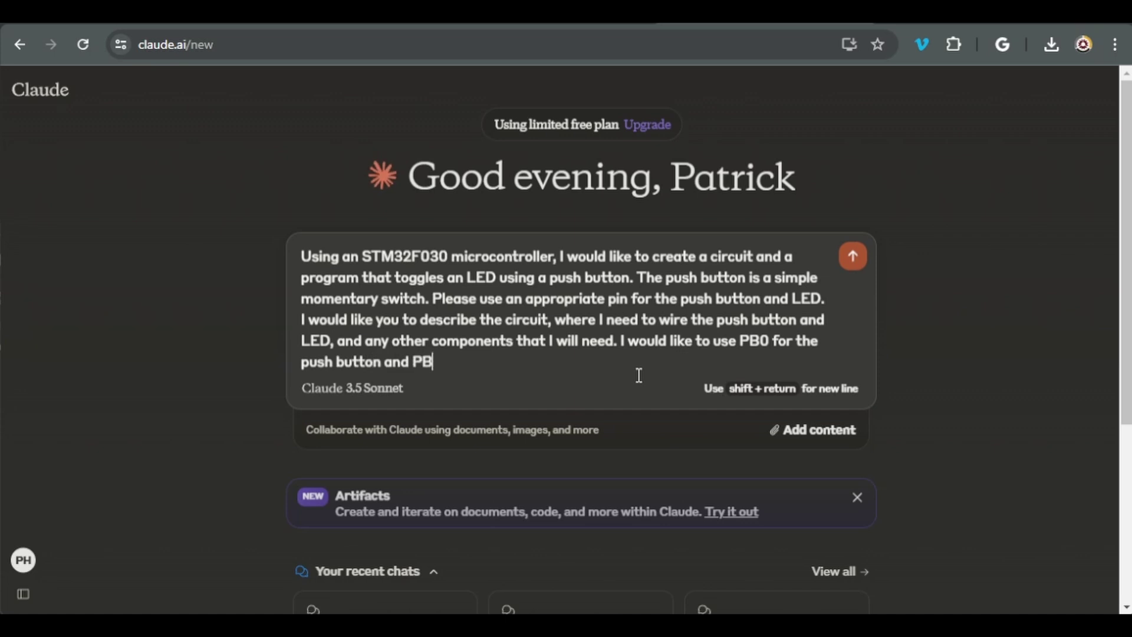
type("1 for the LED.")
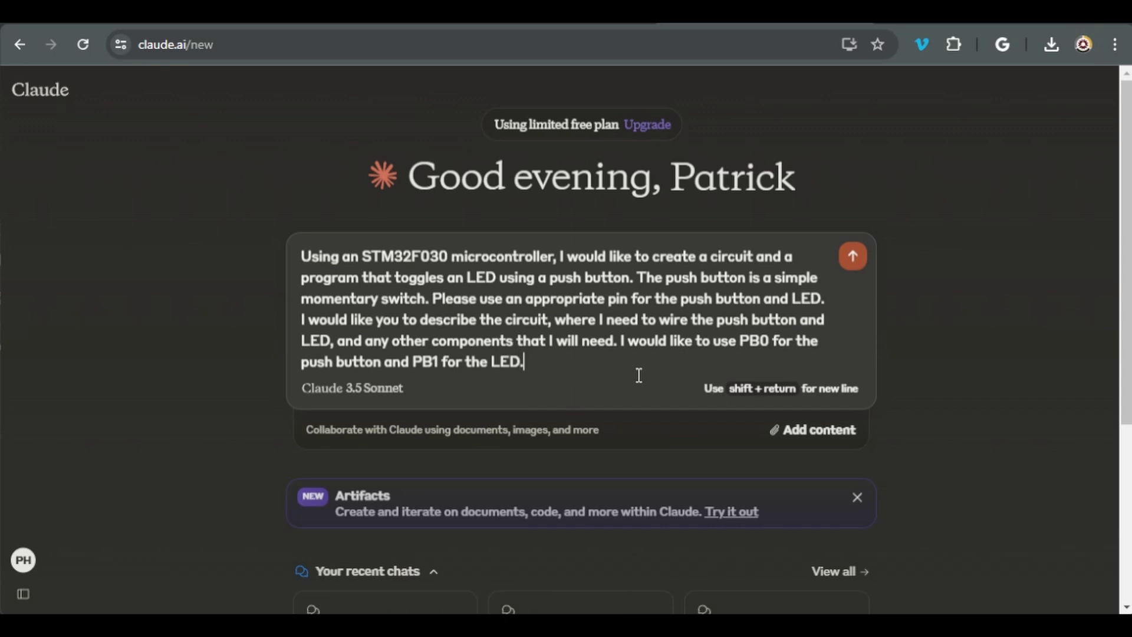
key("Return")
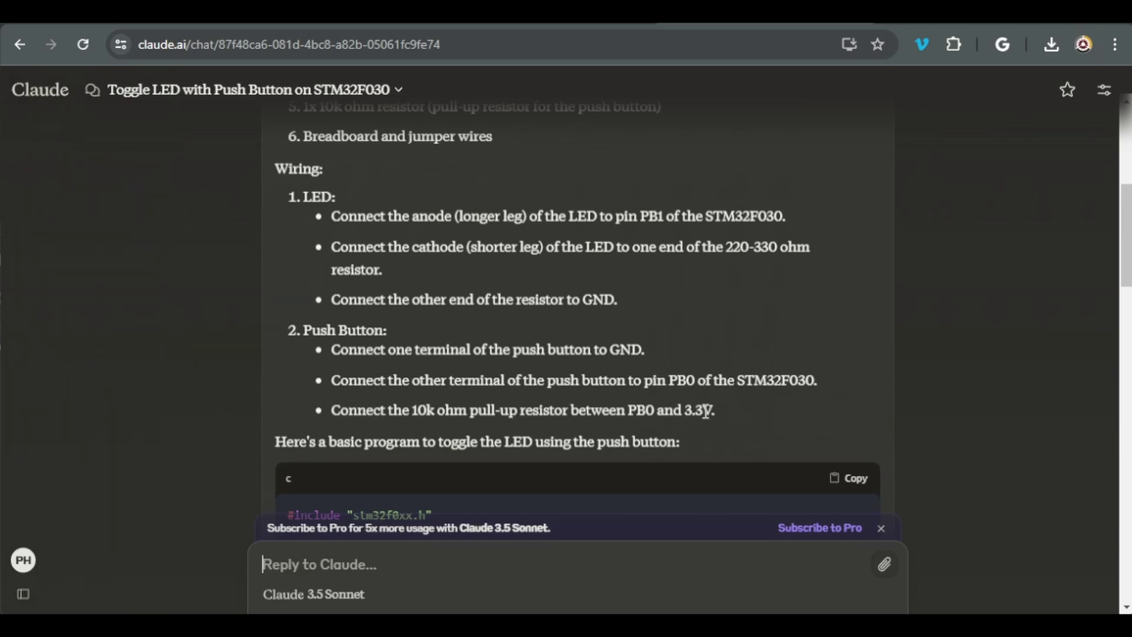
Review Claude's wiring list, highlighting the pull-up resistor line, and scroll to the reply's end
left_click_drag(715, 410, 513, 417)
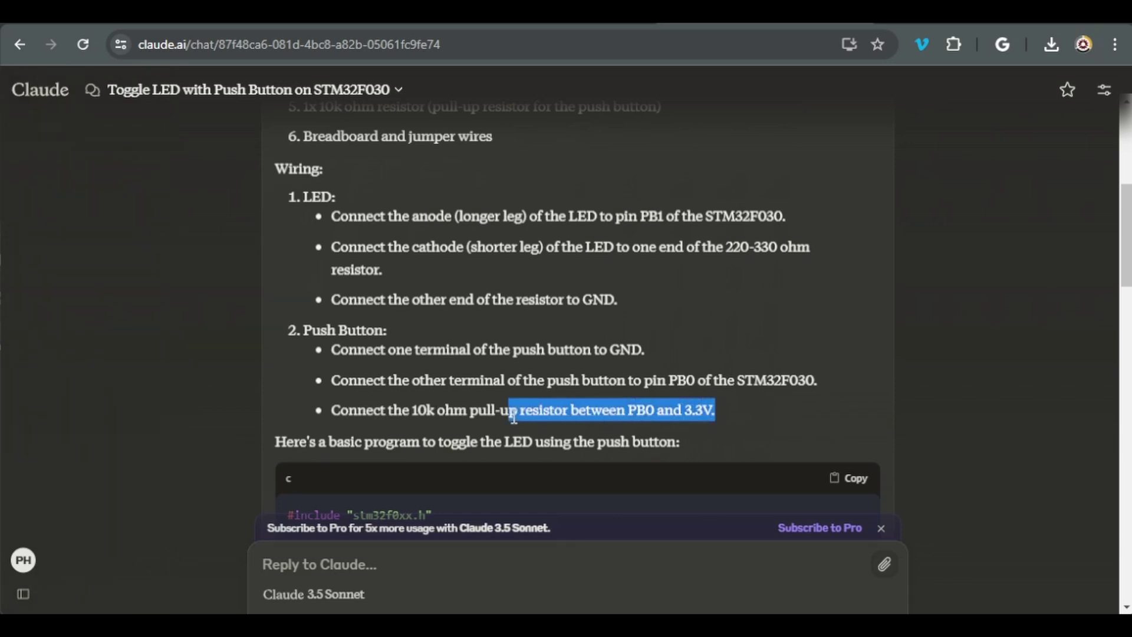
left_click(482, 412)
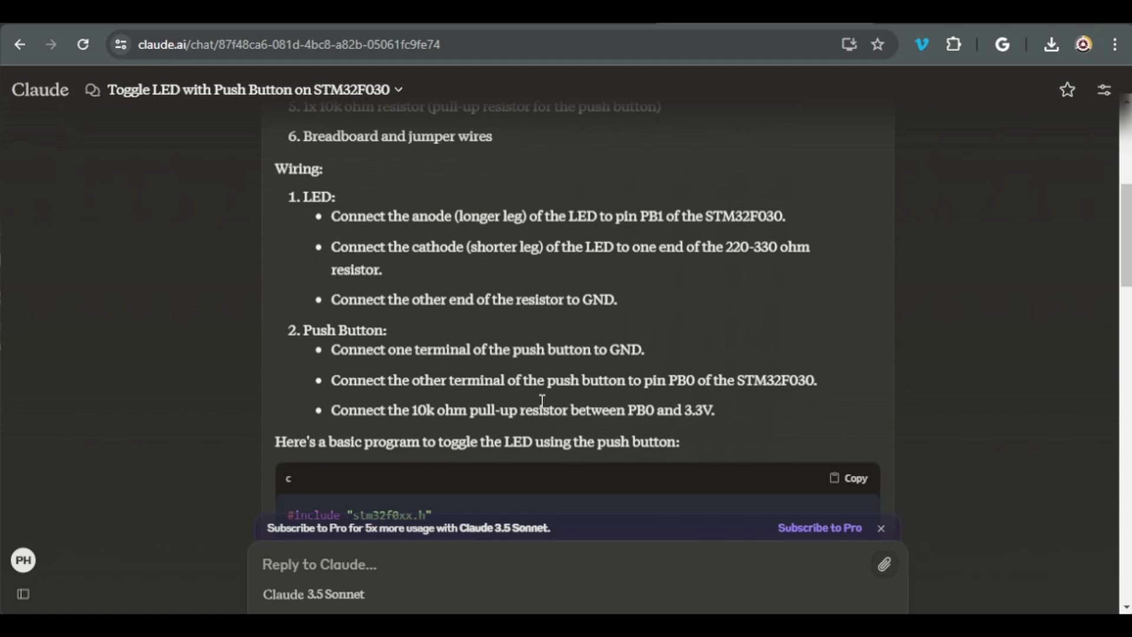
scroll(541, 405, "down", 10)
Send a follow-up asking to wire the push button between 3.3V and PB0
left_click(428, 581)
type("I woudl")
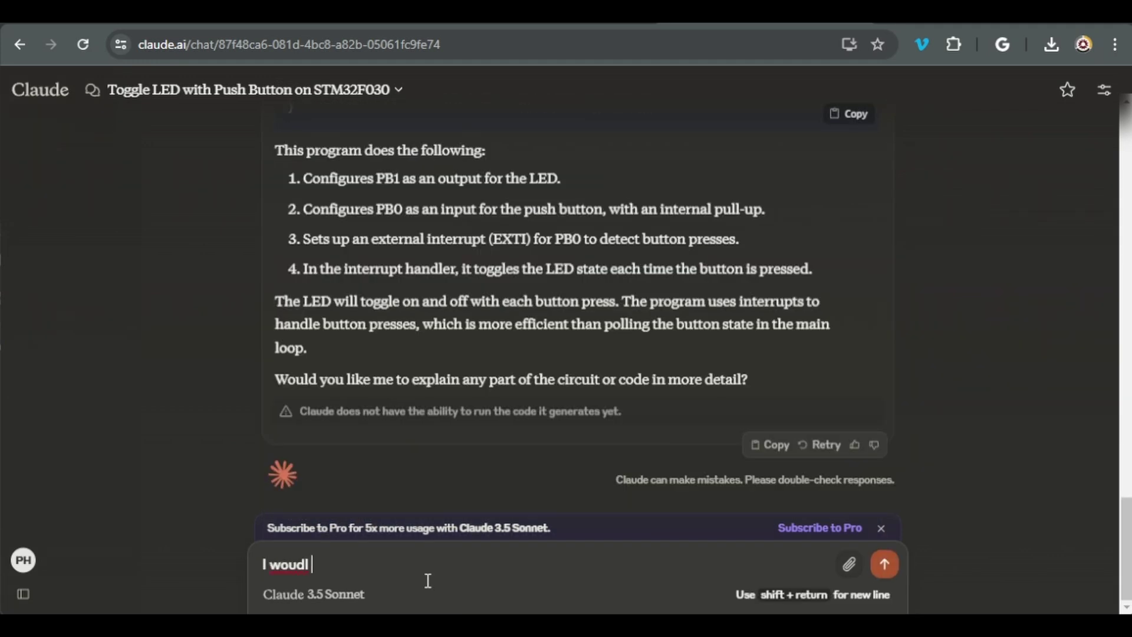
key("BackSpace")
key("BackSpace")
key("BackSpace")
type("ld like to connect the push button the 3.3V on one leg and the other ")
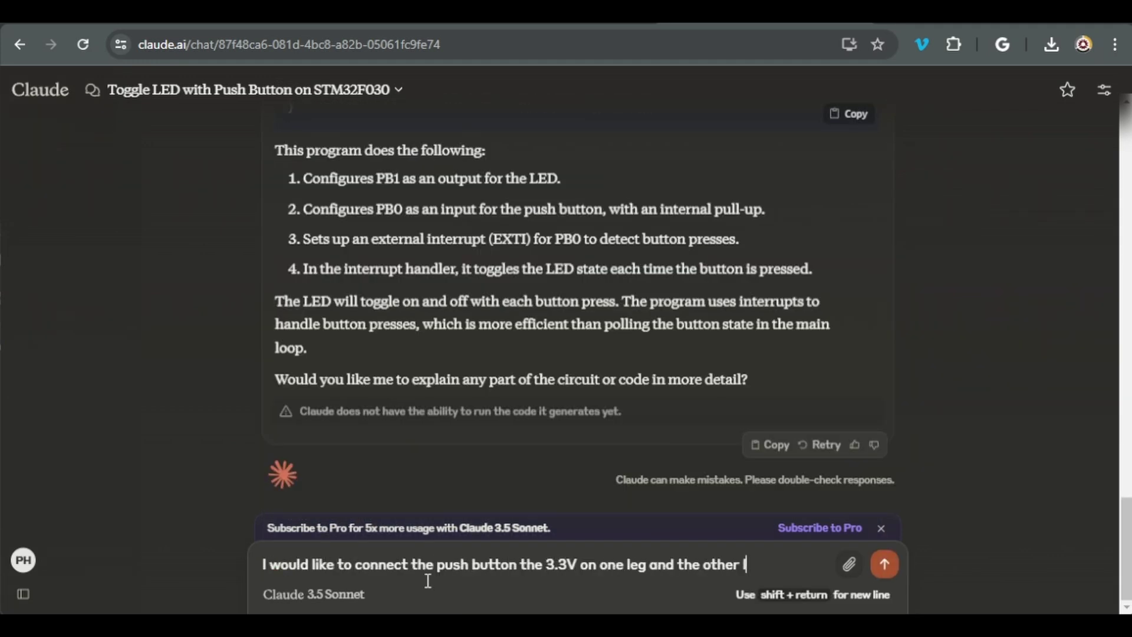
type("leg to the PB0 pin.")
key("Return")
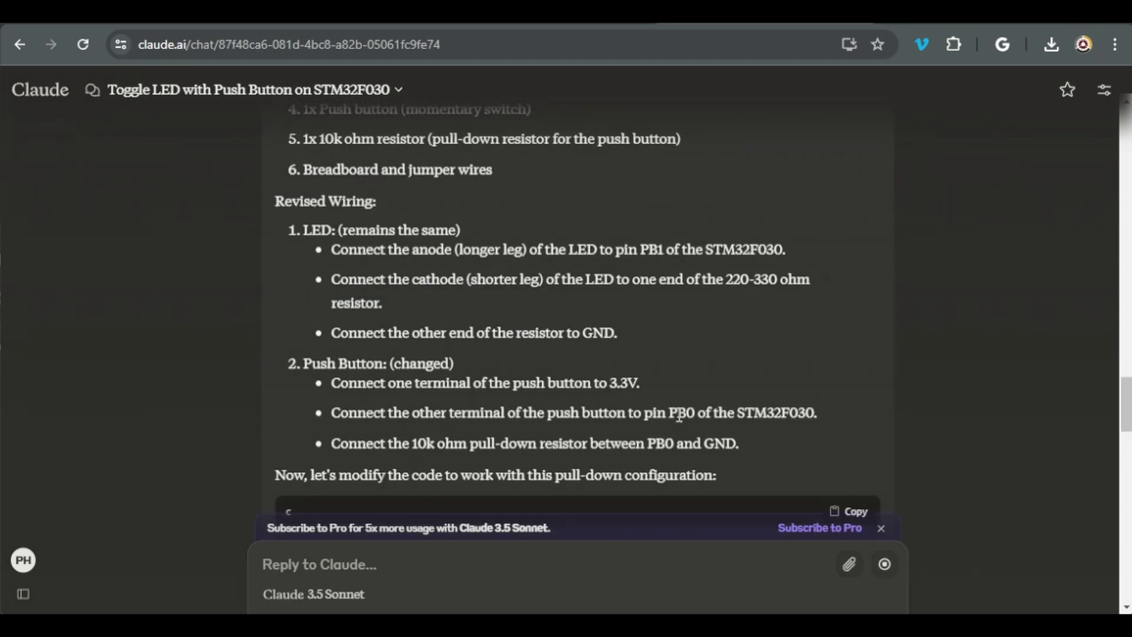
Review the revised pull-down wiring and PB0 code, then copy Claude's updated code block
left_click_drag(493, 383, 653, 391)
left_click_drag(402, 440, 720, 441)
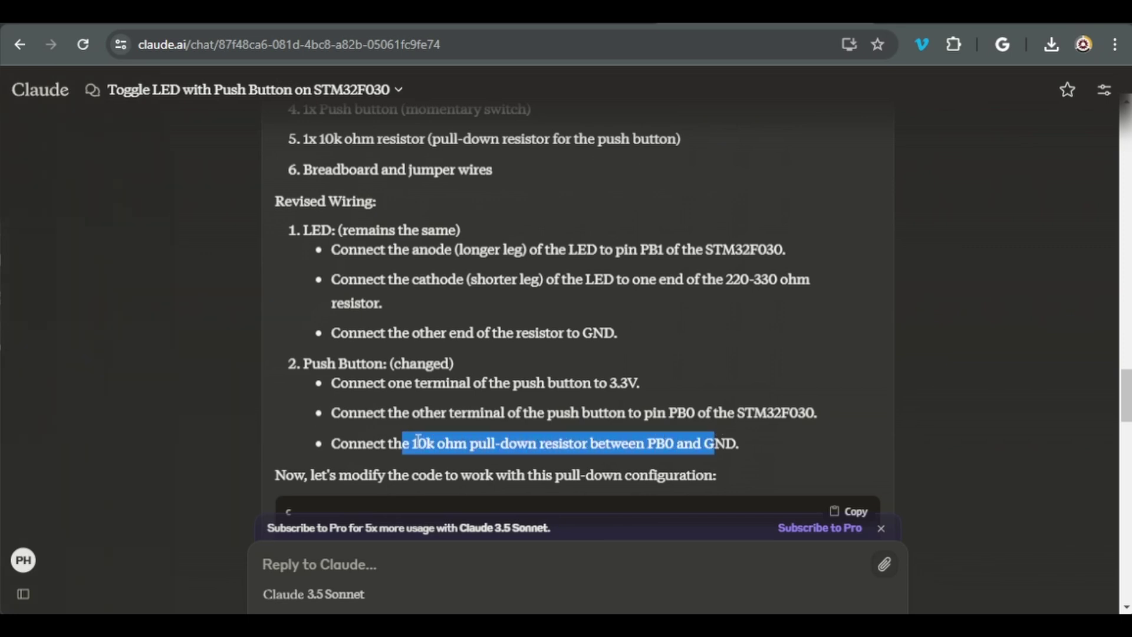
left_click(397, 443)
scroll(606, 405, "down", 10)
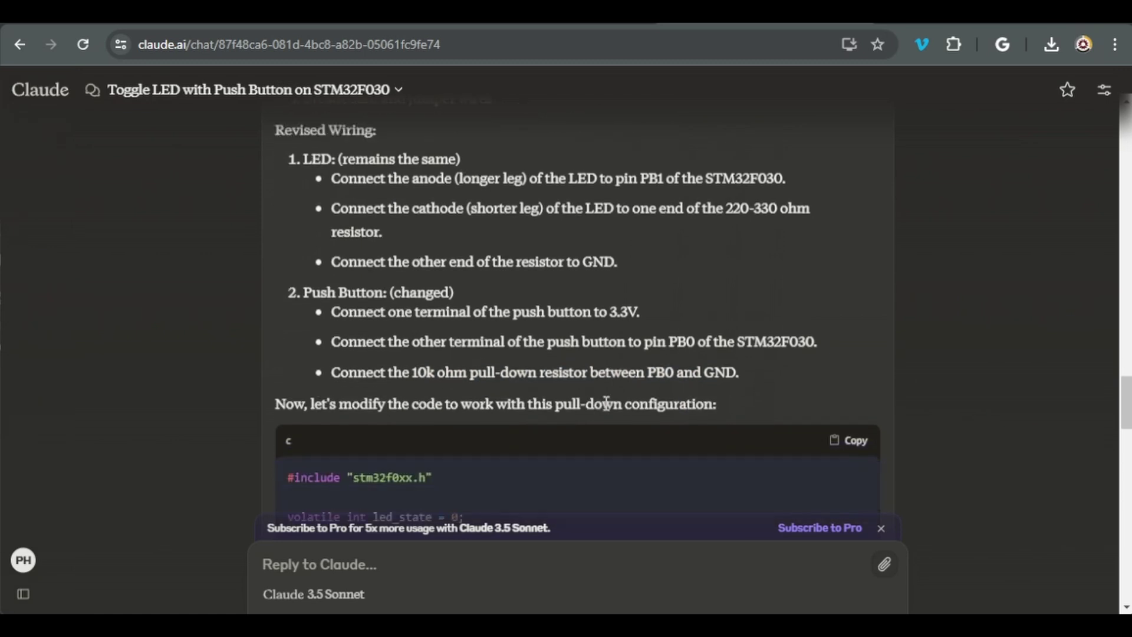
left_click_drag(376, 313, 469, 313)
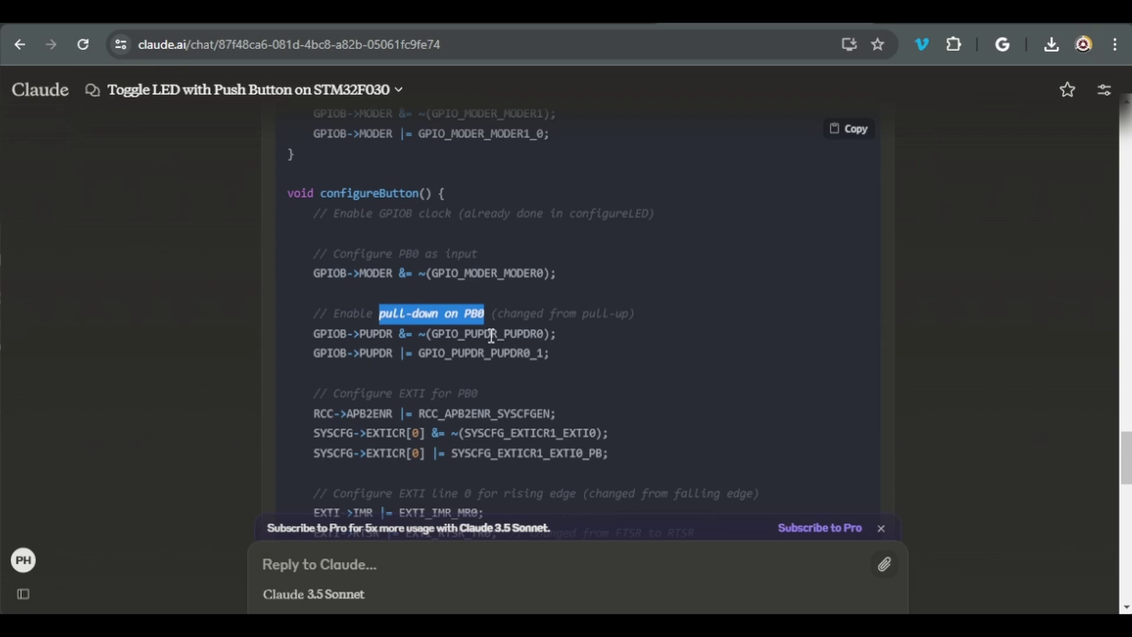
scroll(568, 350, "up", 8)
double_click(562, 352)
scroll(615, 354, "down", 4)
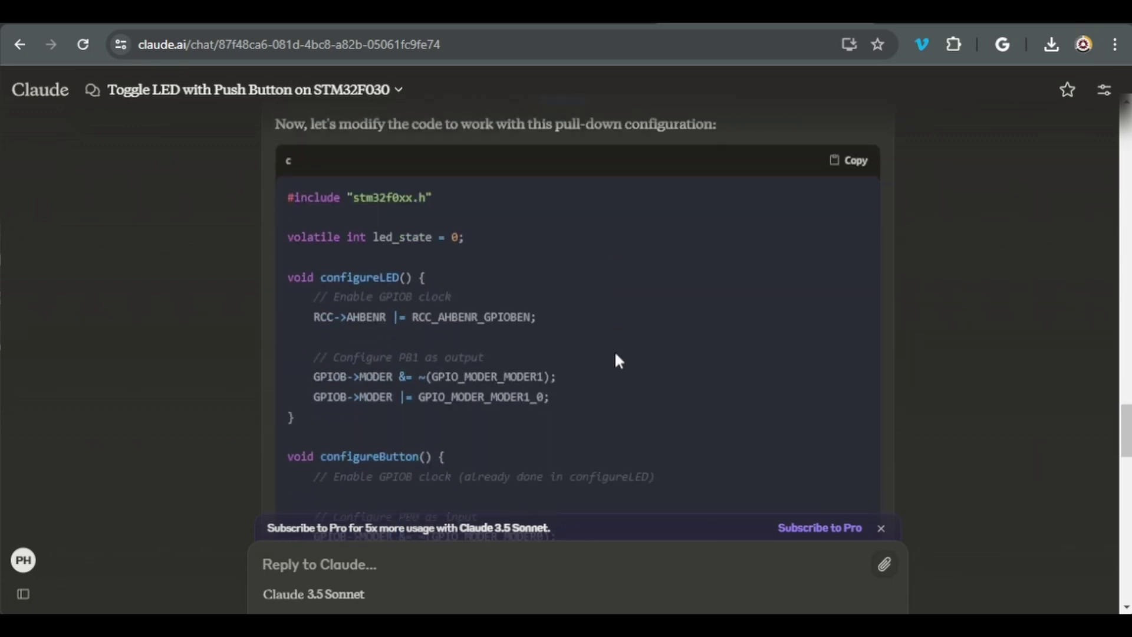
scroll(614, 350, "down", 2)
scroll(603, 370, "up", 3)
left_click(860, 253)
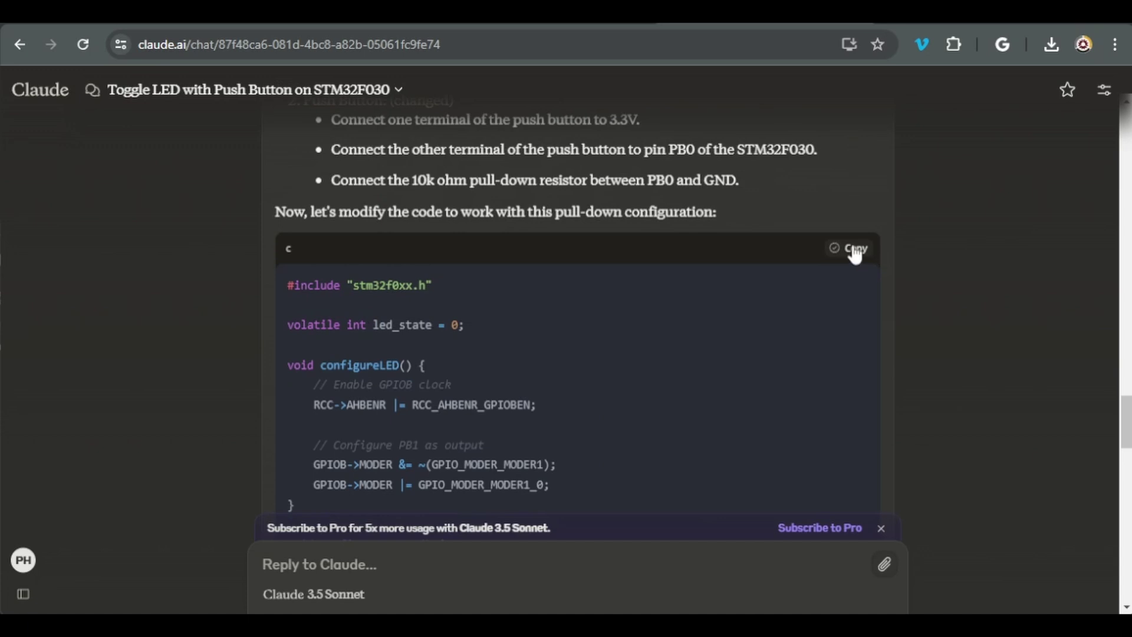
key("alt+Tab")
Replace main.c with Claude's pull-down code, save it, and flash the board via Run
left_click(508, 243)
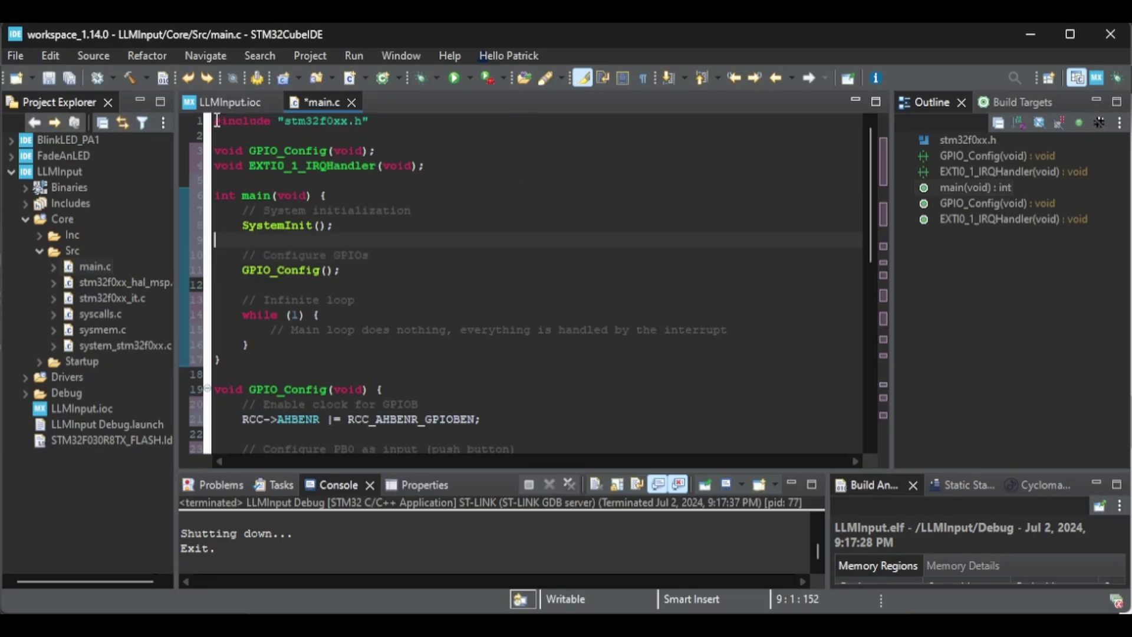
left_click_drag(216, 121, 354, 466)
right_click(481, 233)
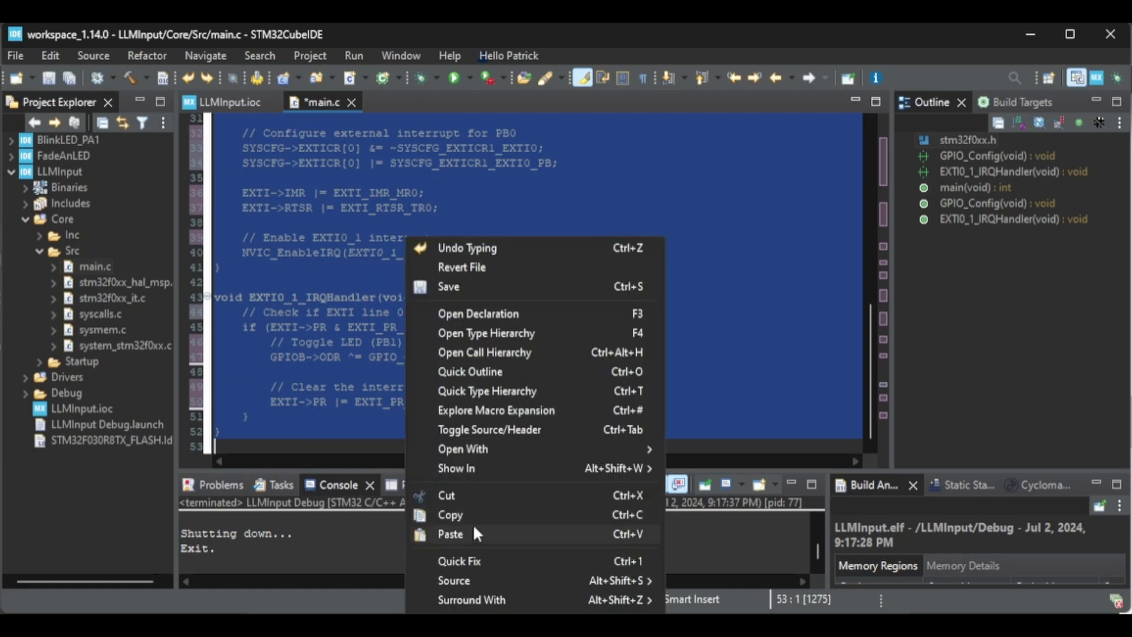
left_click(474, 531)
scroll(430, 186, "up", 10)
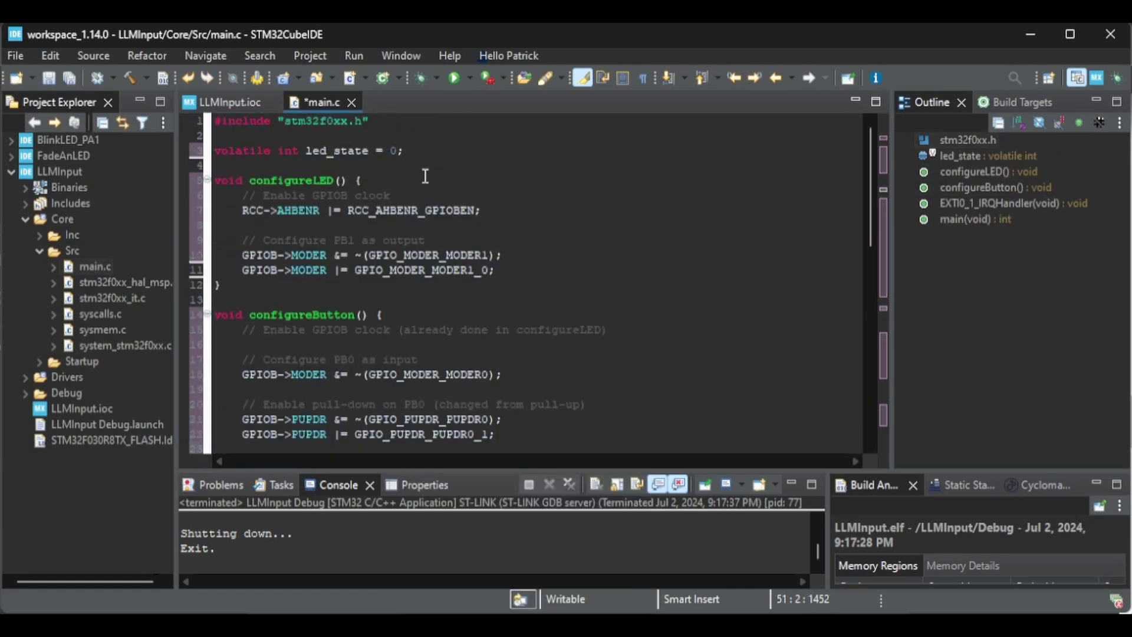
key("ctrl+s")
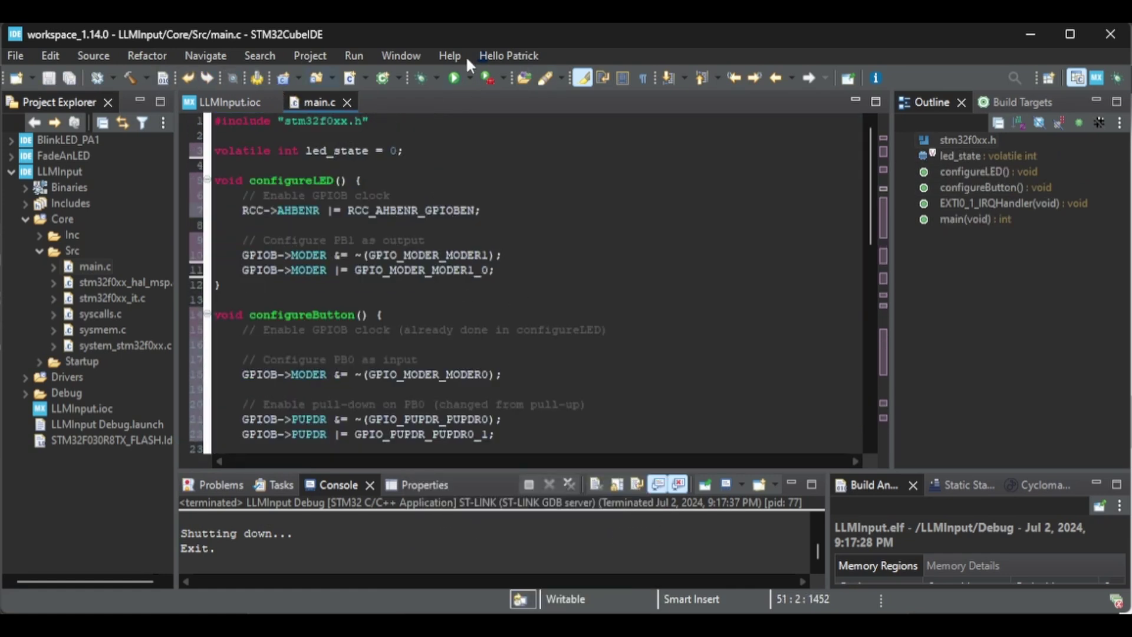
left_click(455, 78)
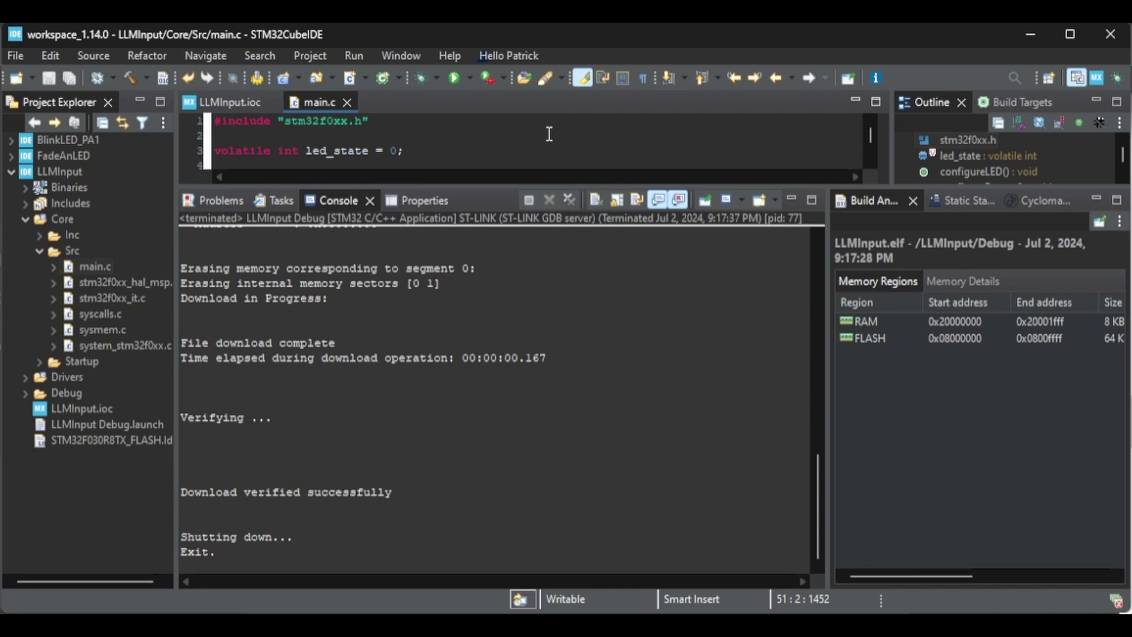
left_click(456, 77)
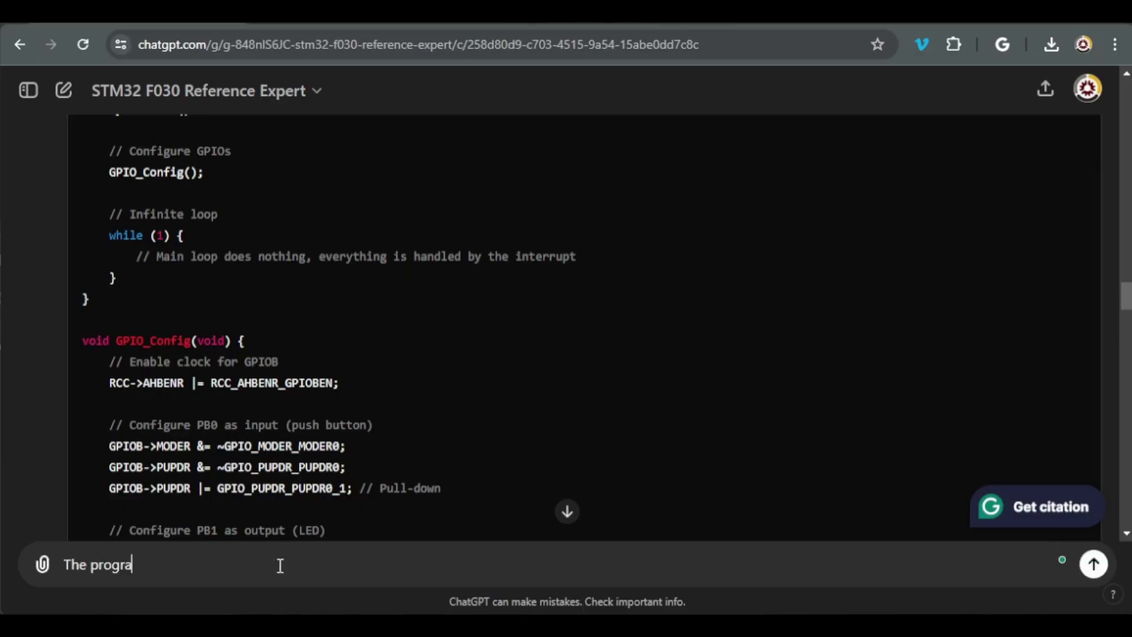
Tell ChatGPT the program did not work and the LED does not toggle on button press
type("m did not work. When I press the push button, the LED does not toggle.")
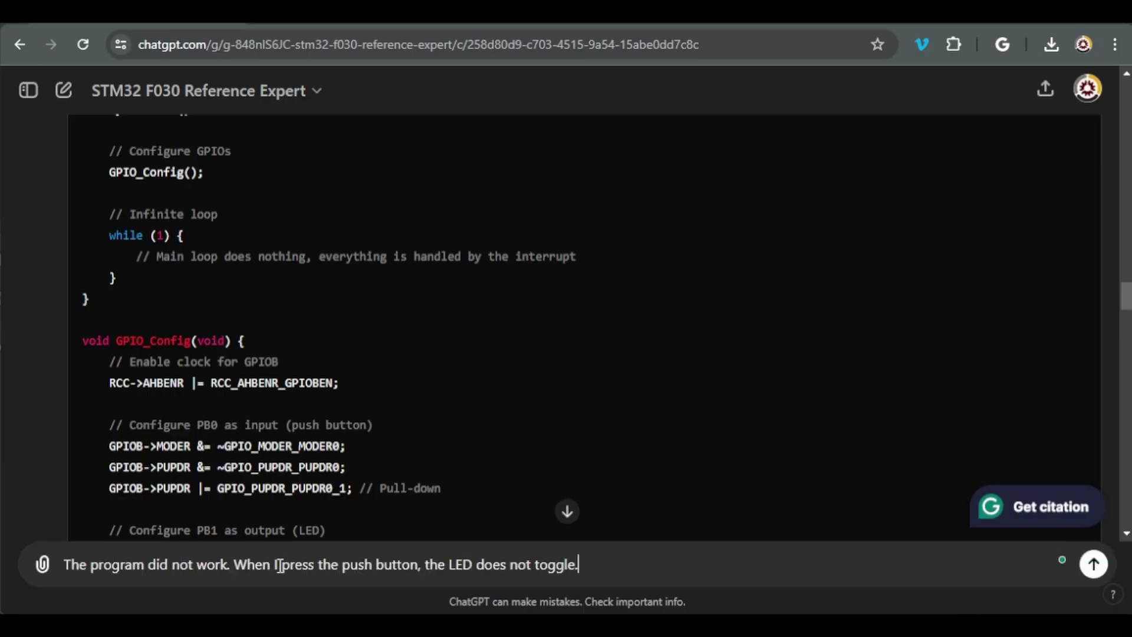
key("Return")
scroll(391, 364, "down", 6)
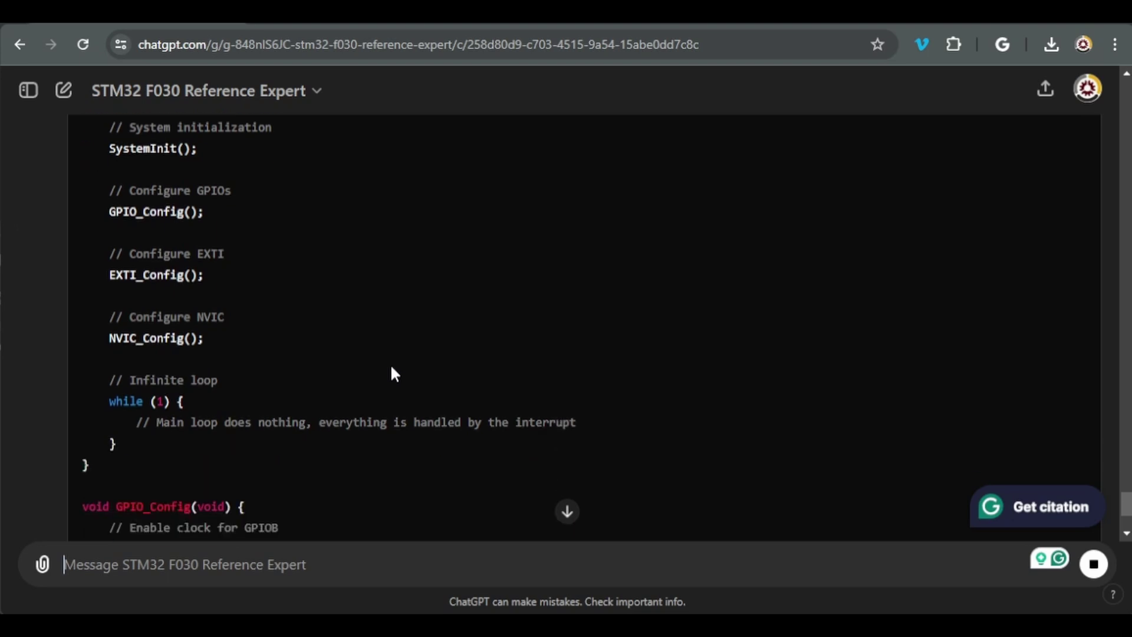
scroll(393, 366, "down", 9)
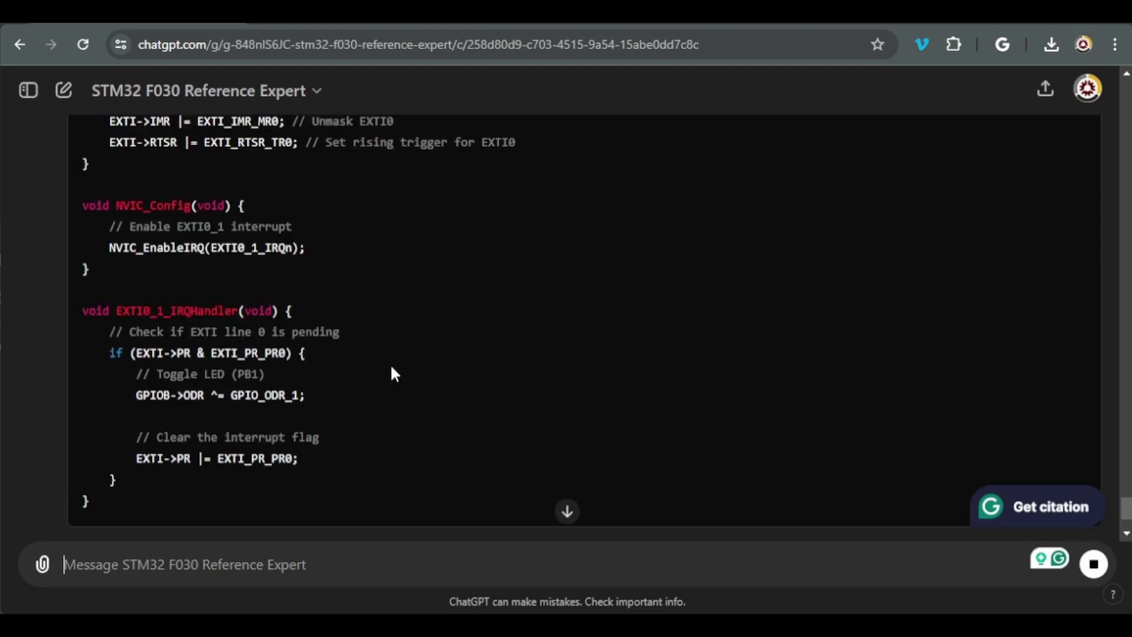
scroll(392, 368, "up", 2)
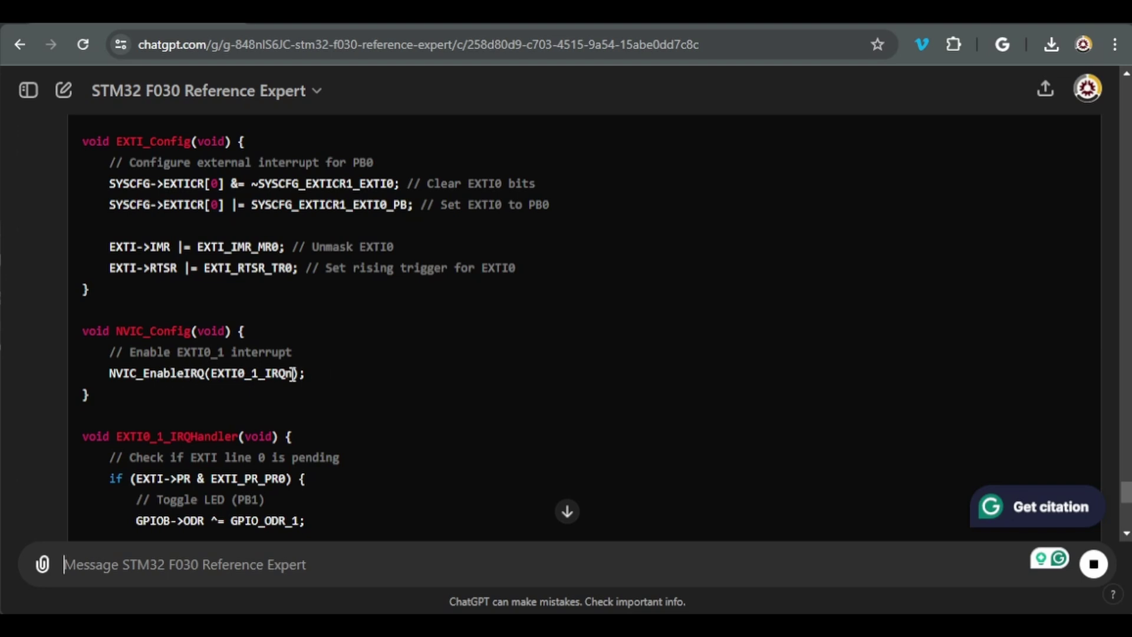
scroll(586, 384, "up", 4)
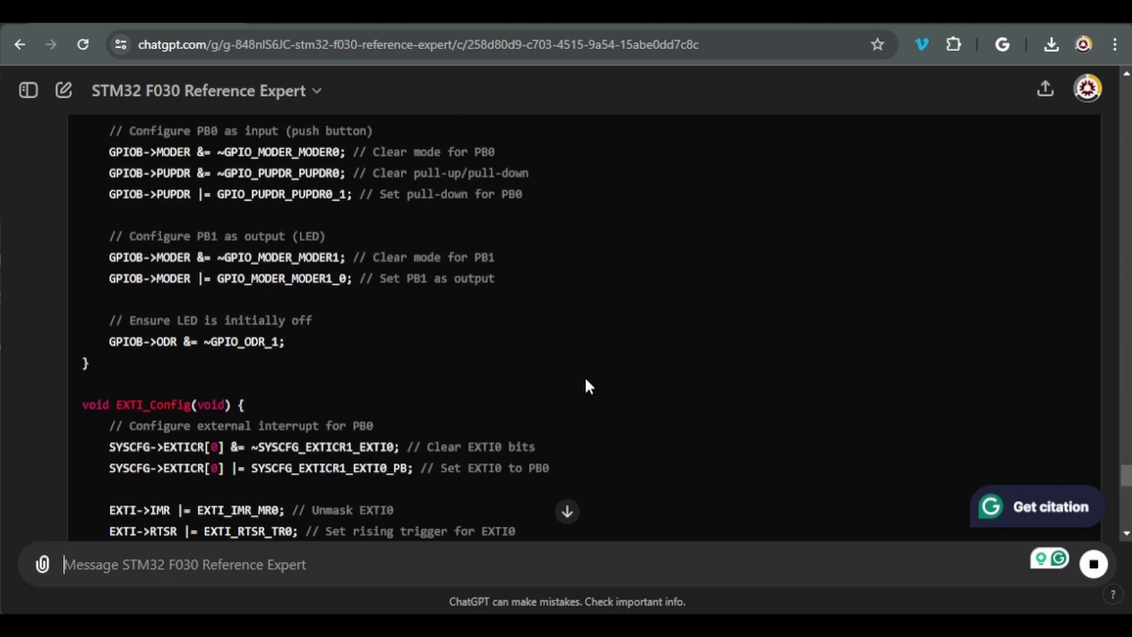
Ask ChatGPT whether anything is missing in the code and review its revised version
type("sure you are not missing anything in")
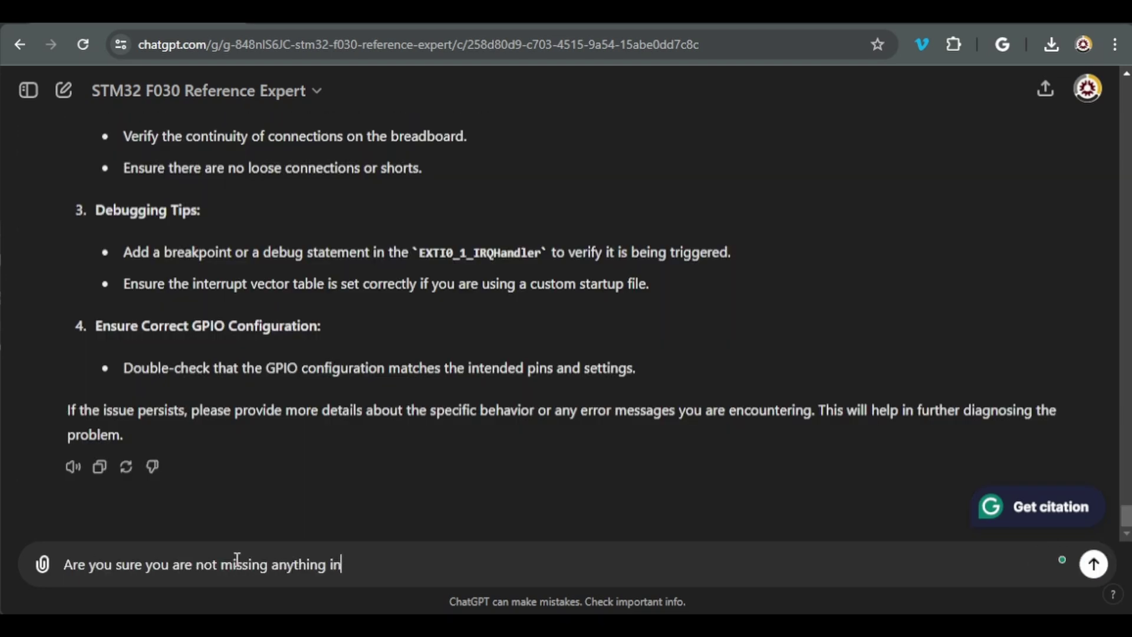
type(" the code?")
key("Return")
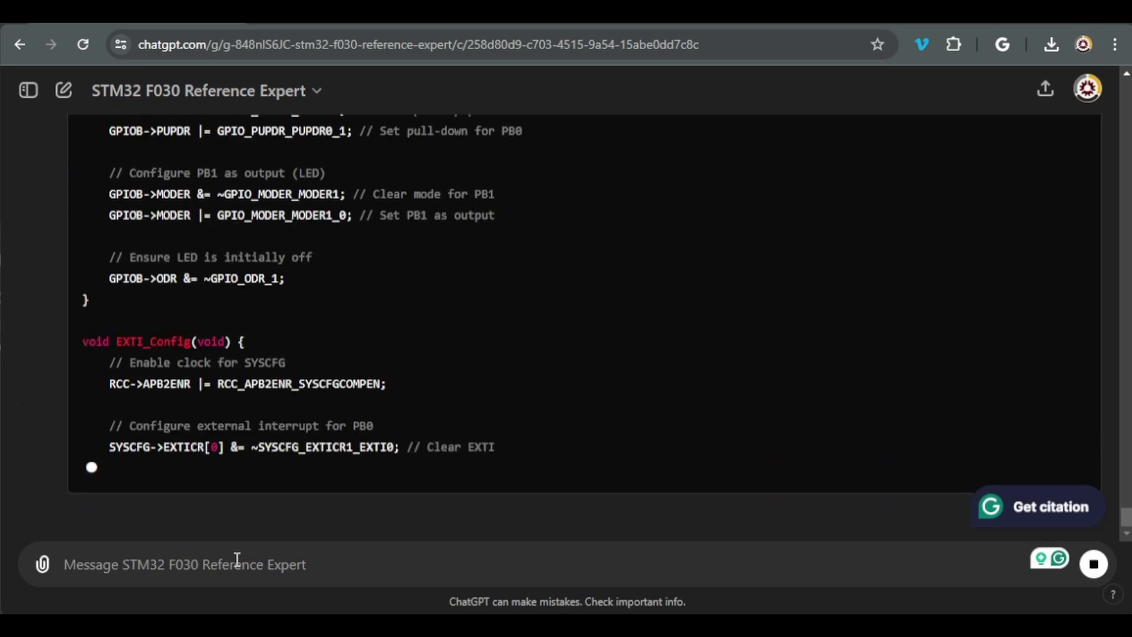
scroll(339, 324, "up", 2)
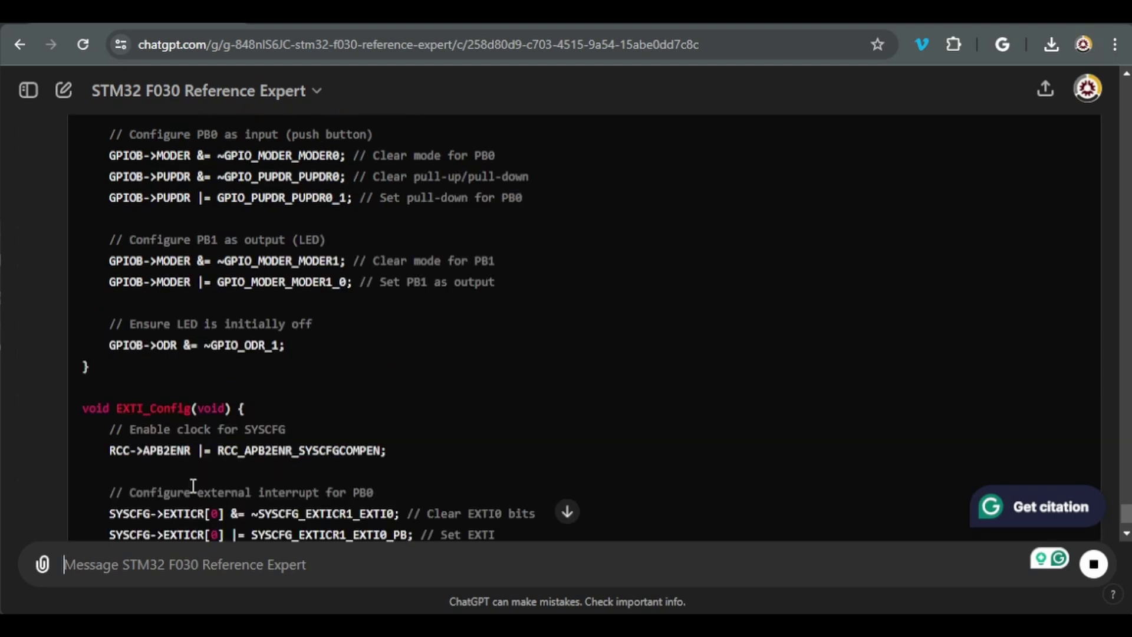
left_click_drag(112, 451, 306, 451)
scroll(448, 434, "down", 6)
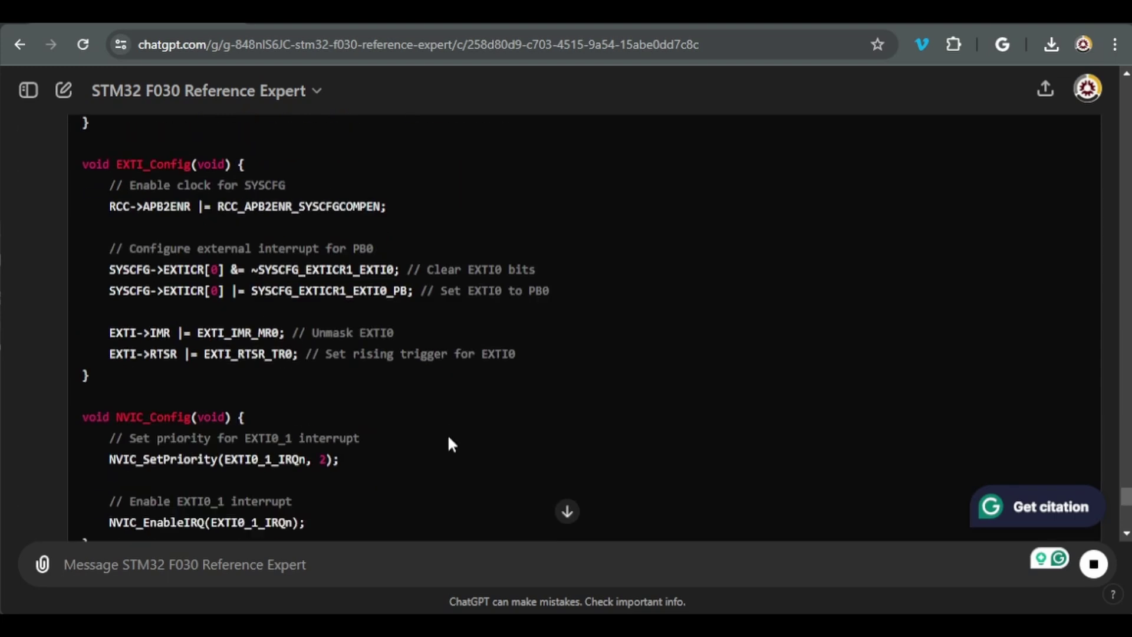
scroll(448, 434, "down", 6)
scroll(449, 442, "up", 10)
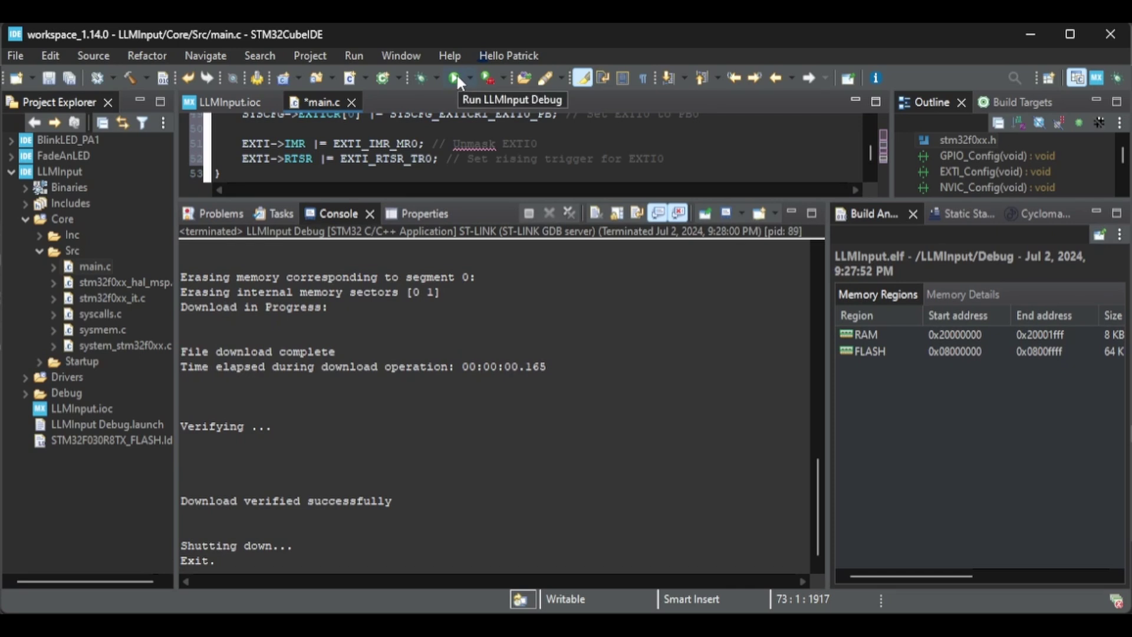
Build and flash ChatGPT's revised code with EXTI_Config and NVIC_Config onto the board
left_click(457, 77)
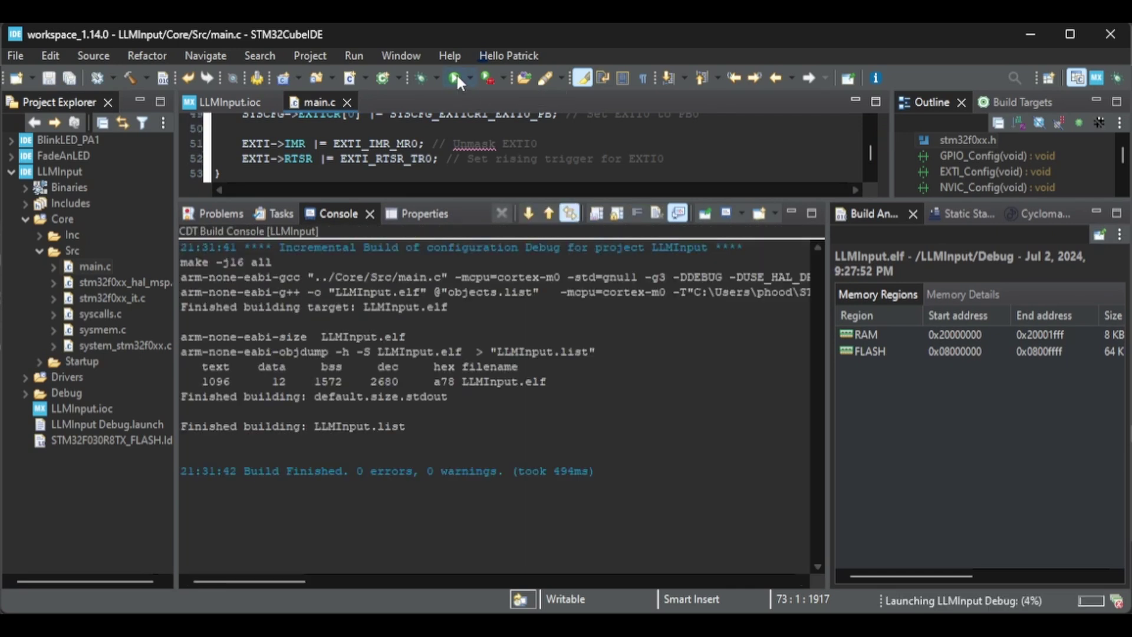